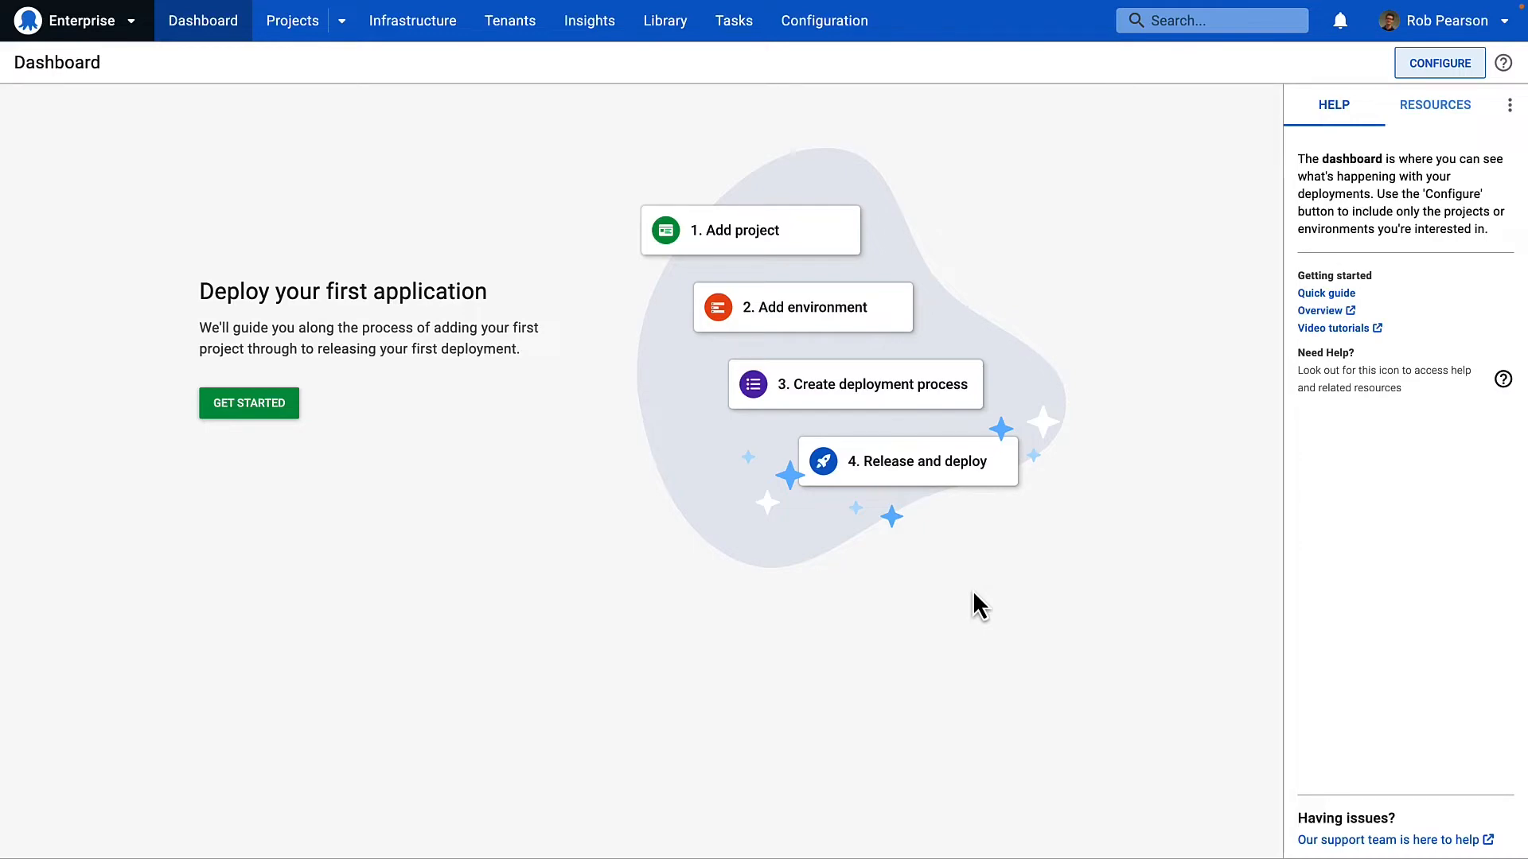
Step: Create a project named "Hello world" with the description "My first deployment!" and add the Development, Staging and Production environments
{"action": "left_click", "coordinate": [252, 412]}
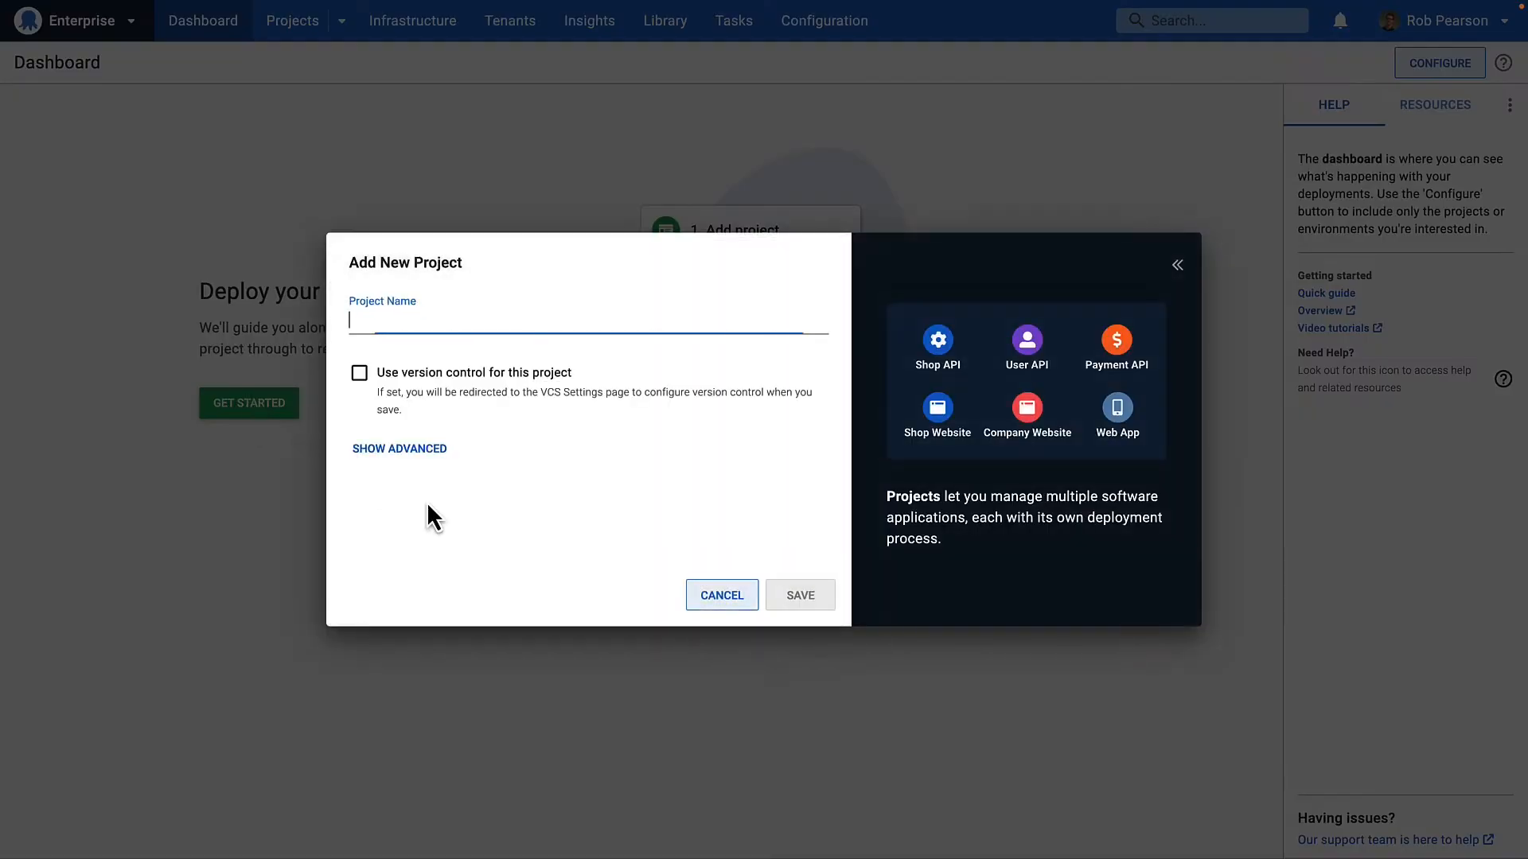
{"action": "type", "text": "Hello world"}
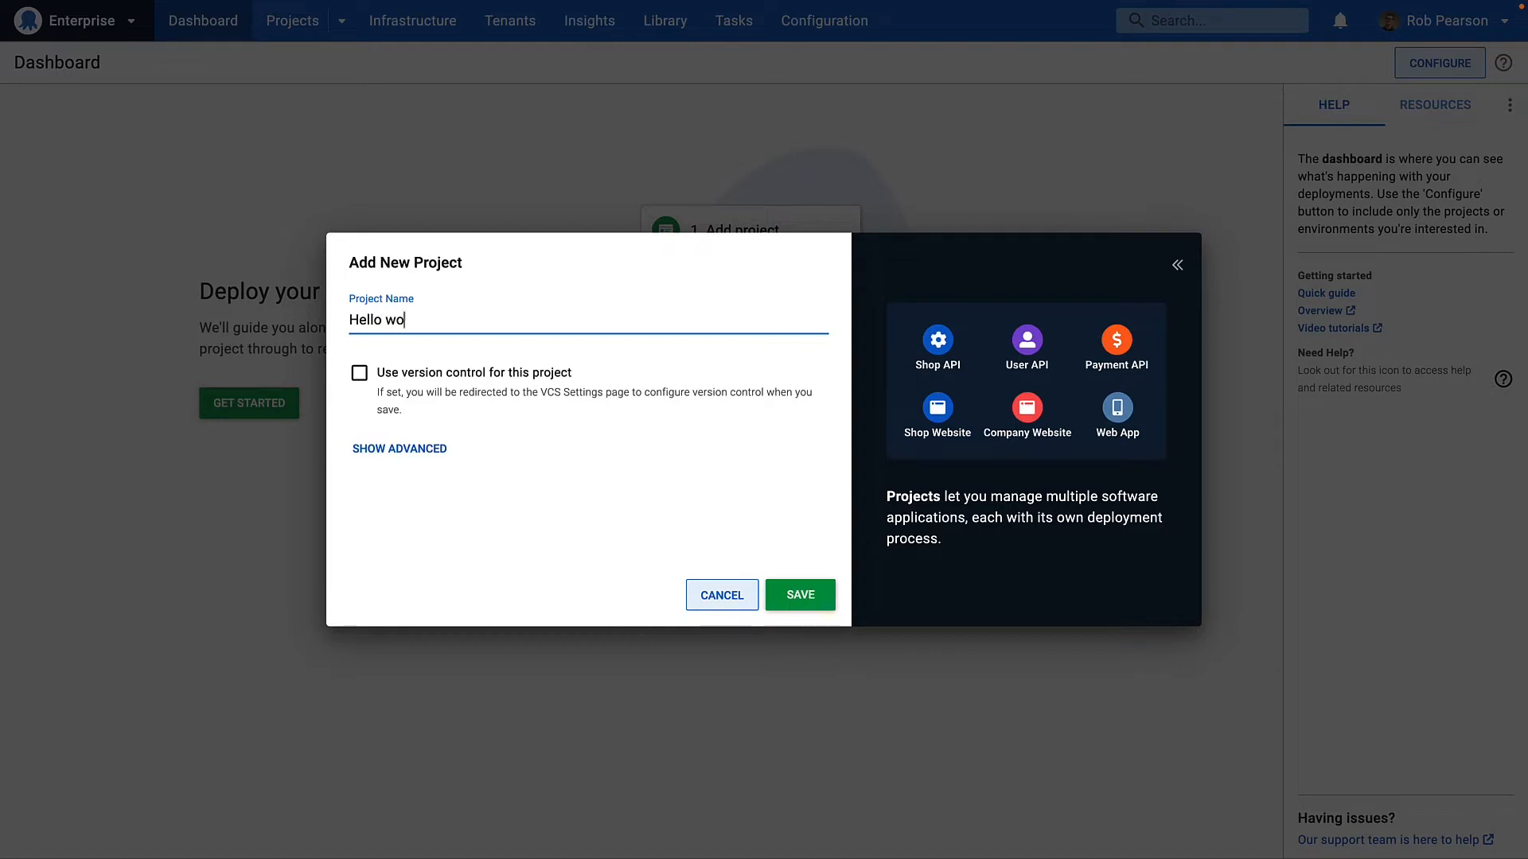
{"action": "left_click", "coordinate": [382, 450]}
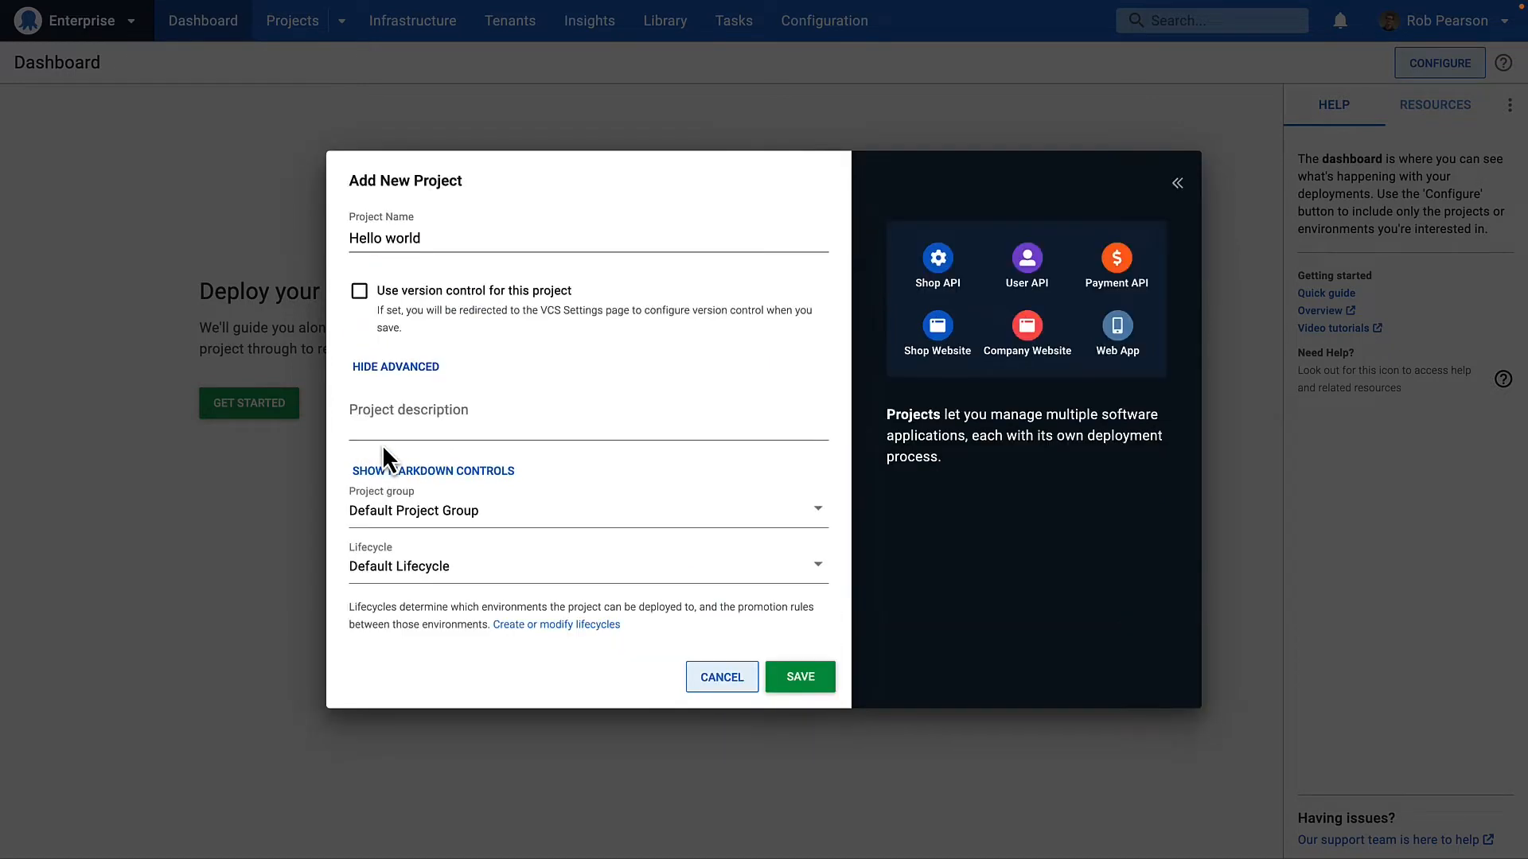
{"action": "left_click", "coordinate": [406, 430]}
{"action": "type", "text": "My first deployment!"}
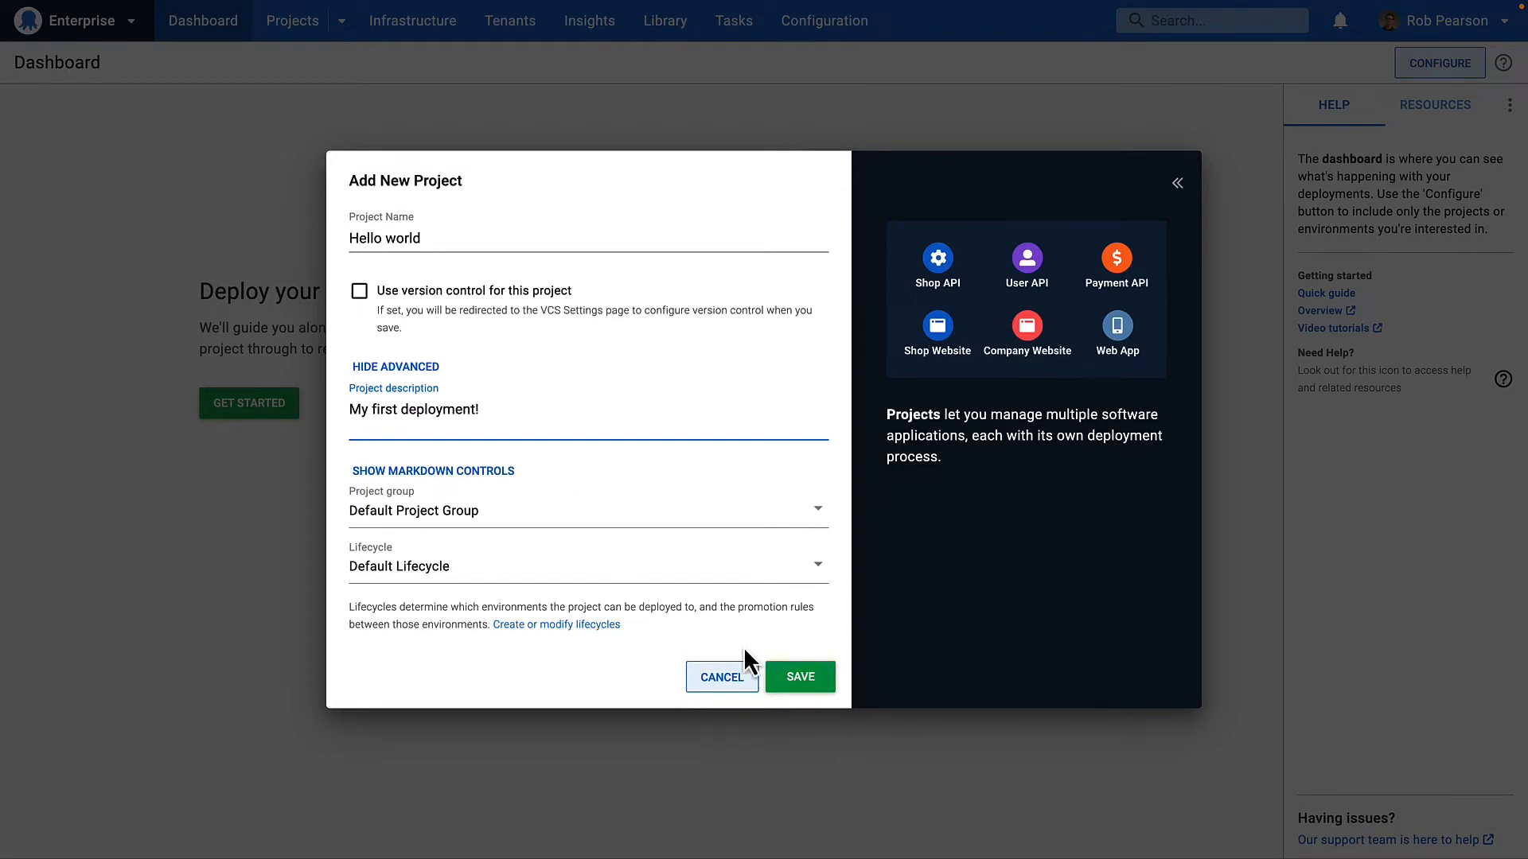
{"action": "left_click", "coordinate": [800, 676]}
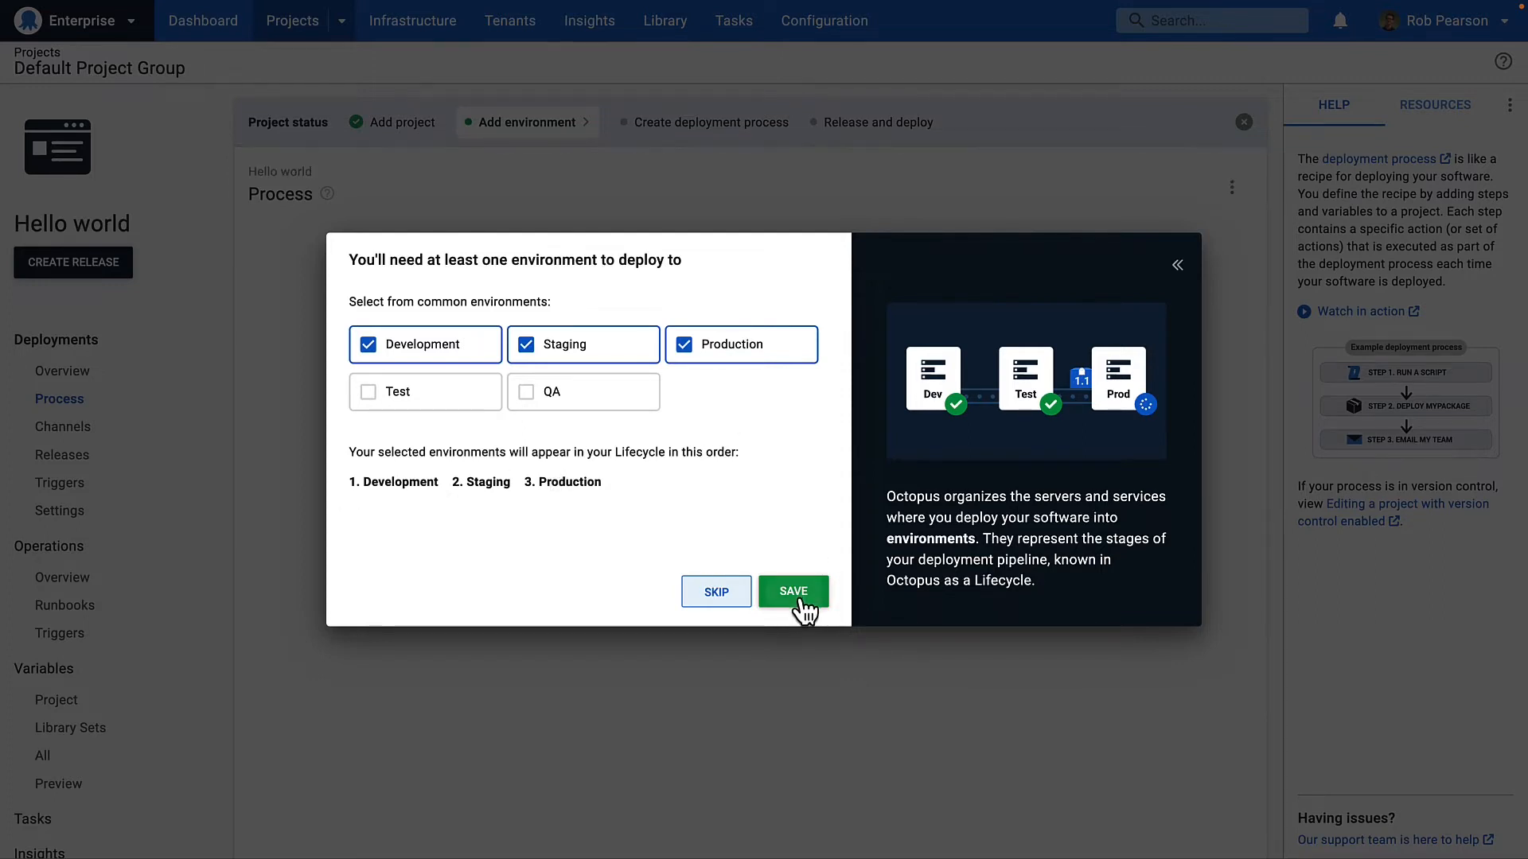
{"action": "left_click", "coordinate": [796, 593]}
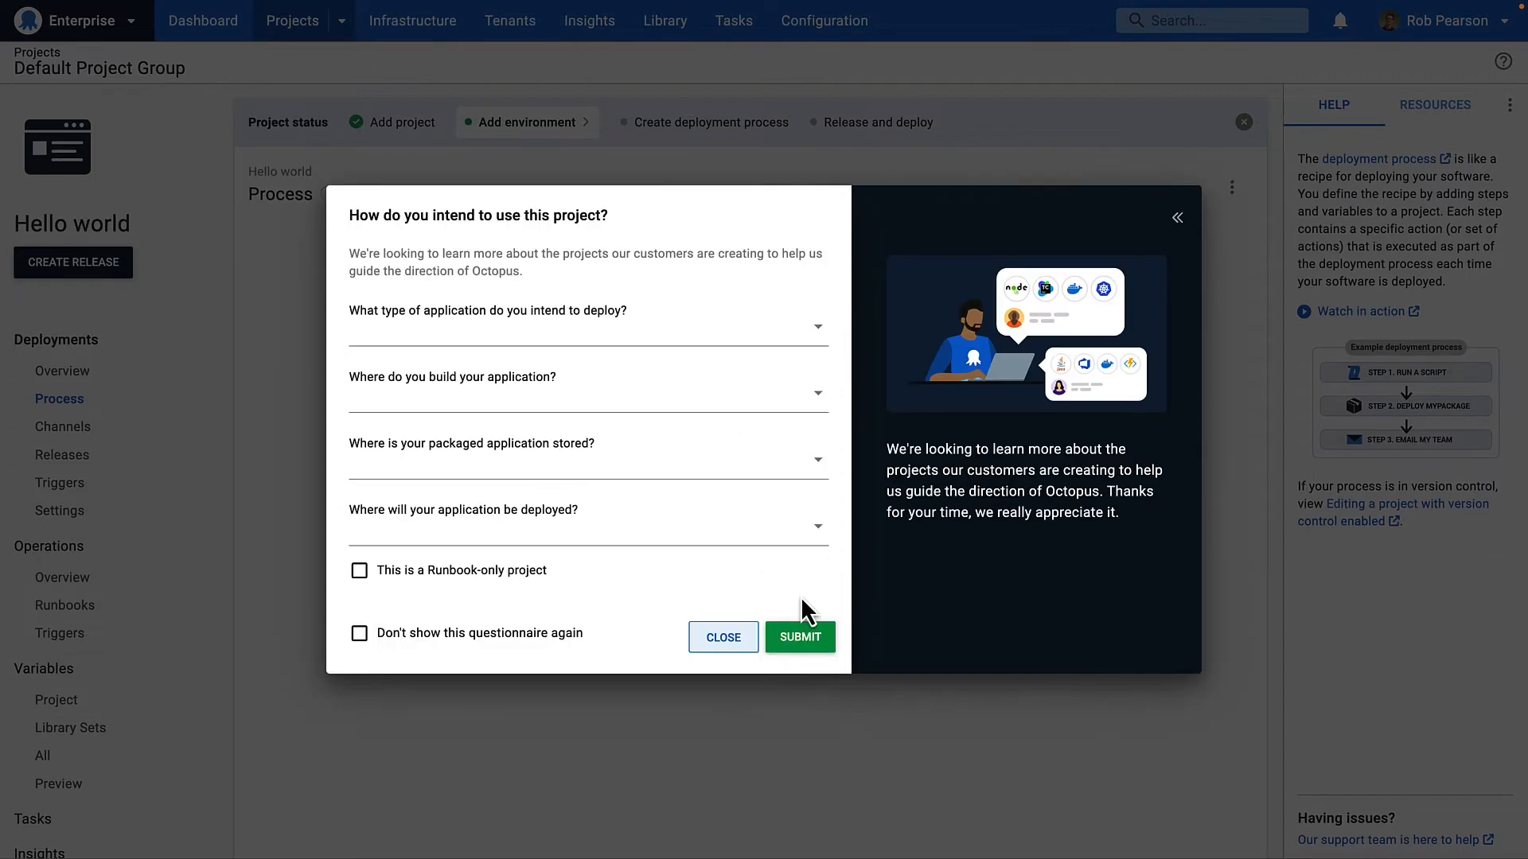
Step: Submit the project usage questionnaire with .NET, GitHub, Octopus Deploy built-in feed and Azure App Service as the answers
{"action": "left_click", "coordinate": [594, 340]}
{"action": "left_click", "coordinate": [505, 343]}
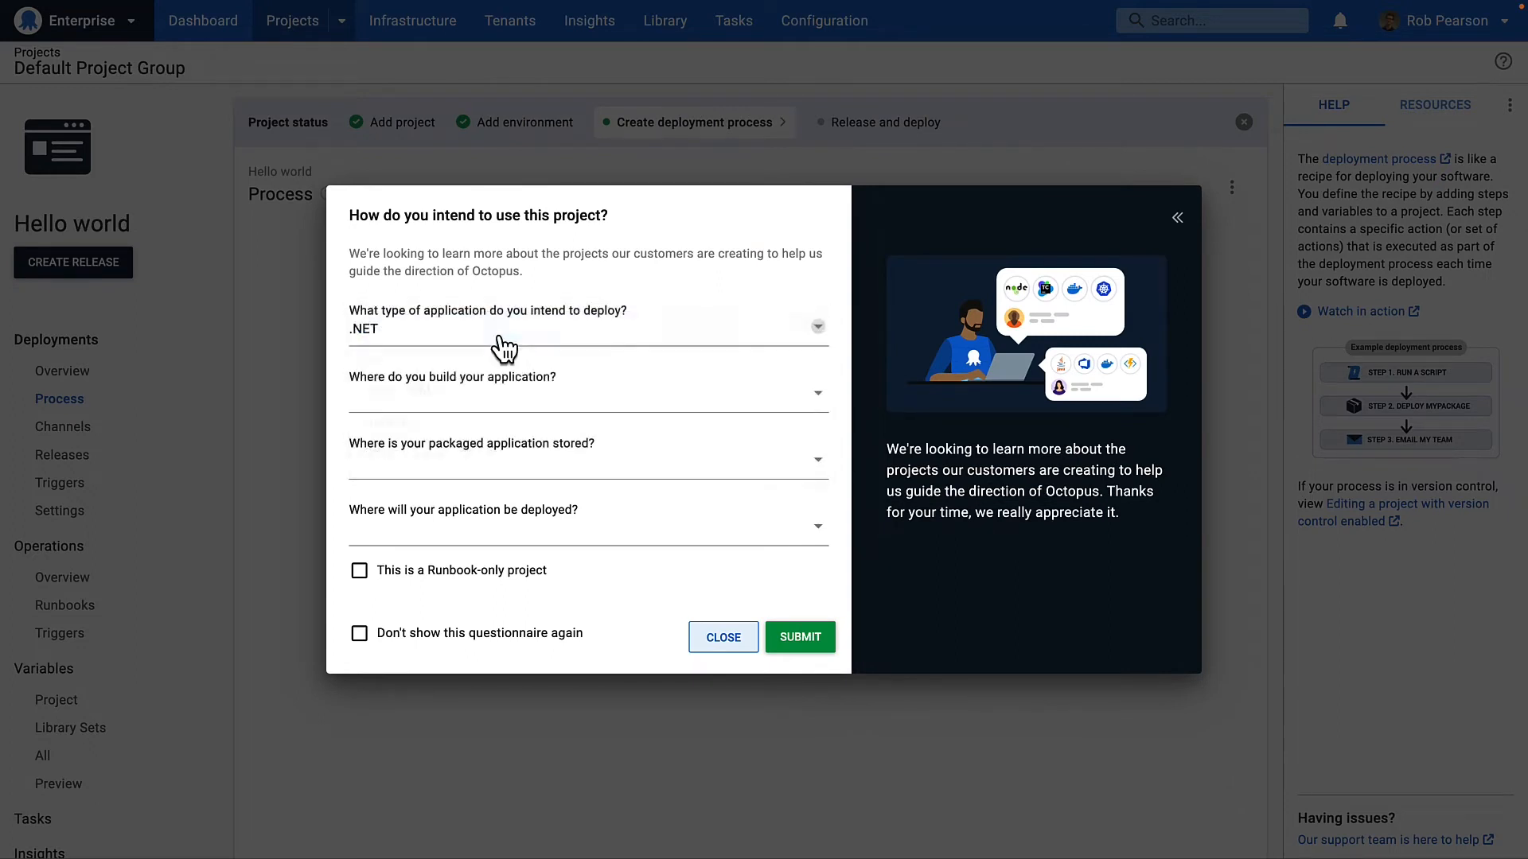
{"action": "left_click", "coordinate": [447, 405]}
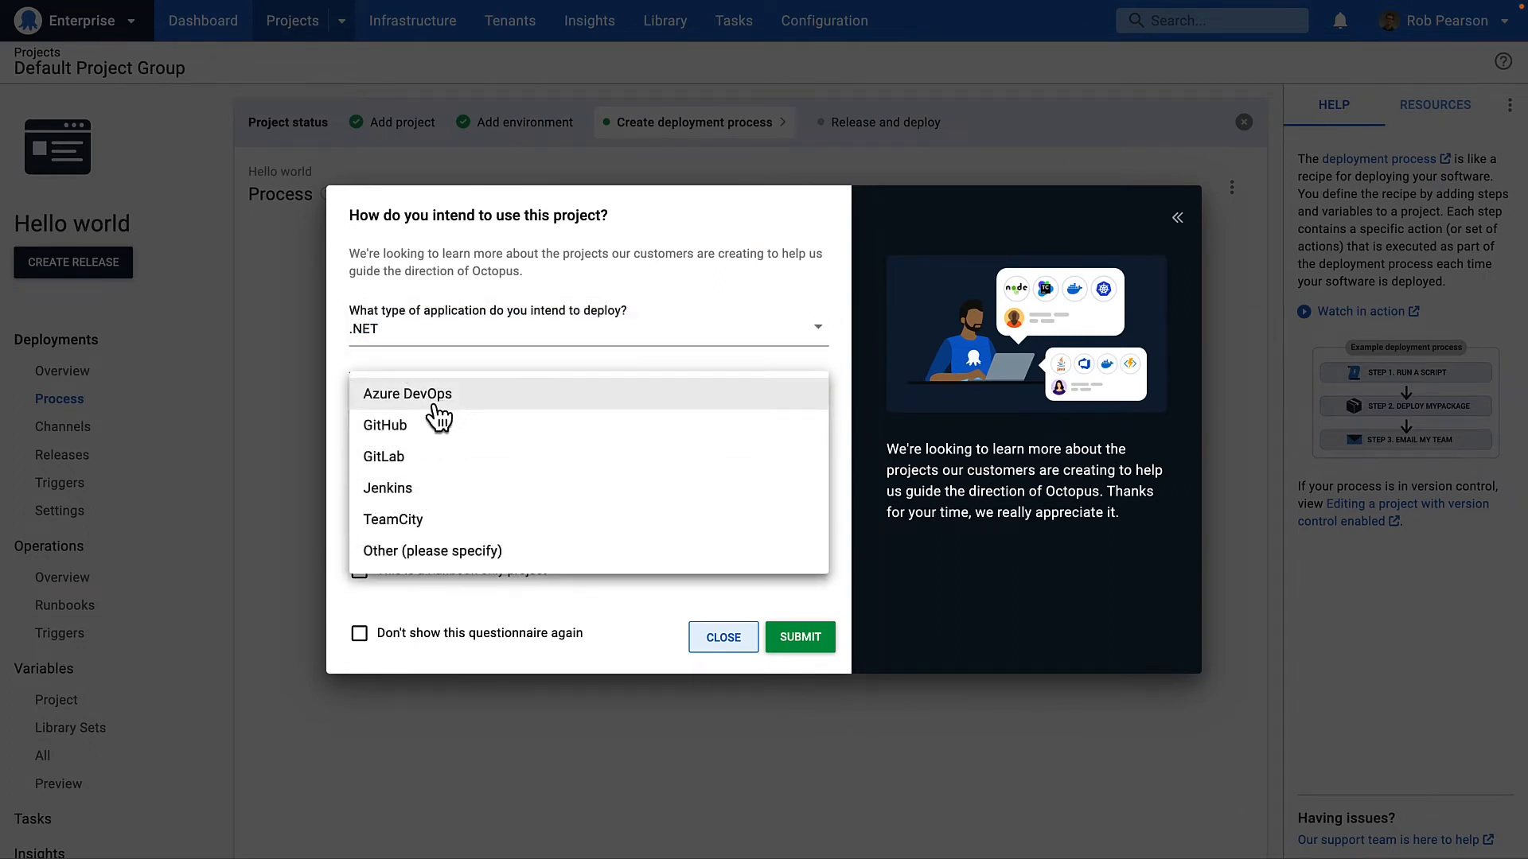
{"action": "left_click", "coordinate": [420, 429]}
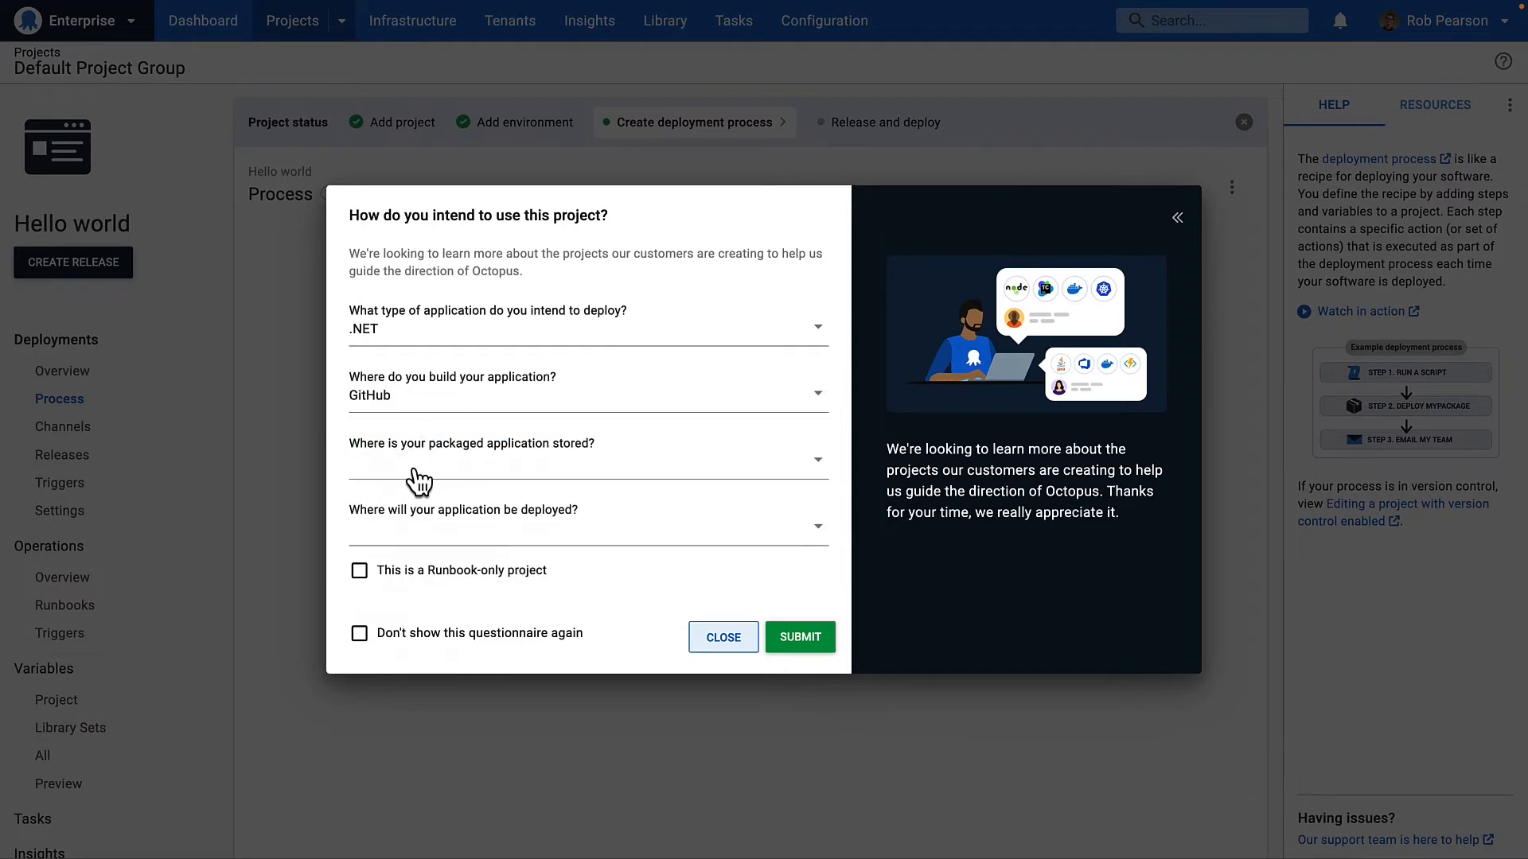
{"action": "left_click", "coordinate": [413, 468]}
{"action": "left_click", "coordinate": [413, 471]}
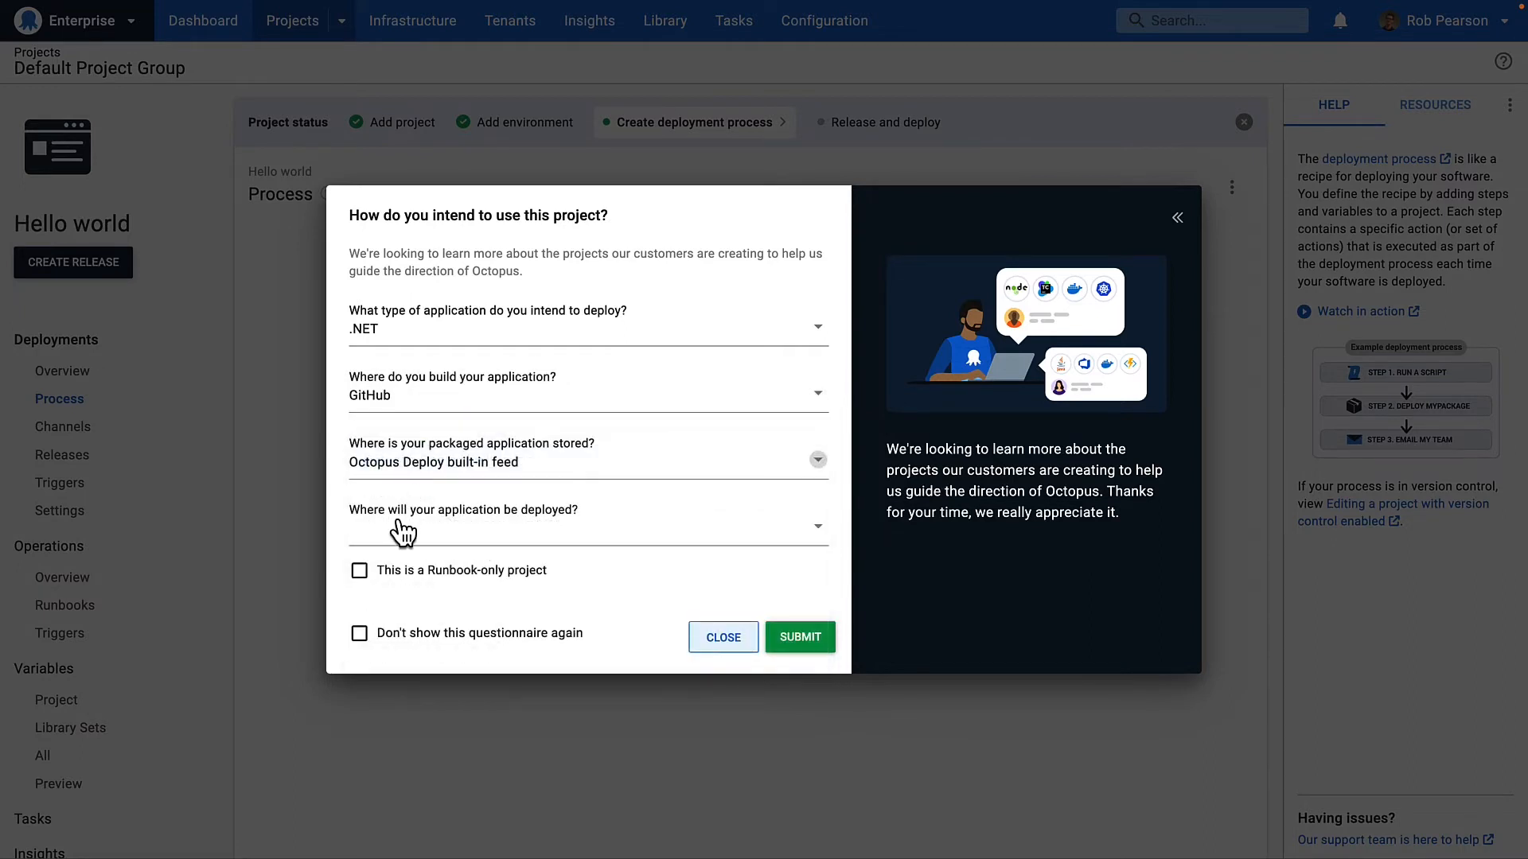
{"action": "left_click", "coordinate": [401, 536]}
{"action": "left_click", "coordinate": [402, 529]}
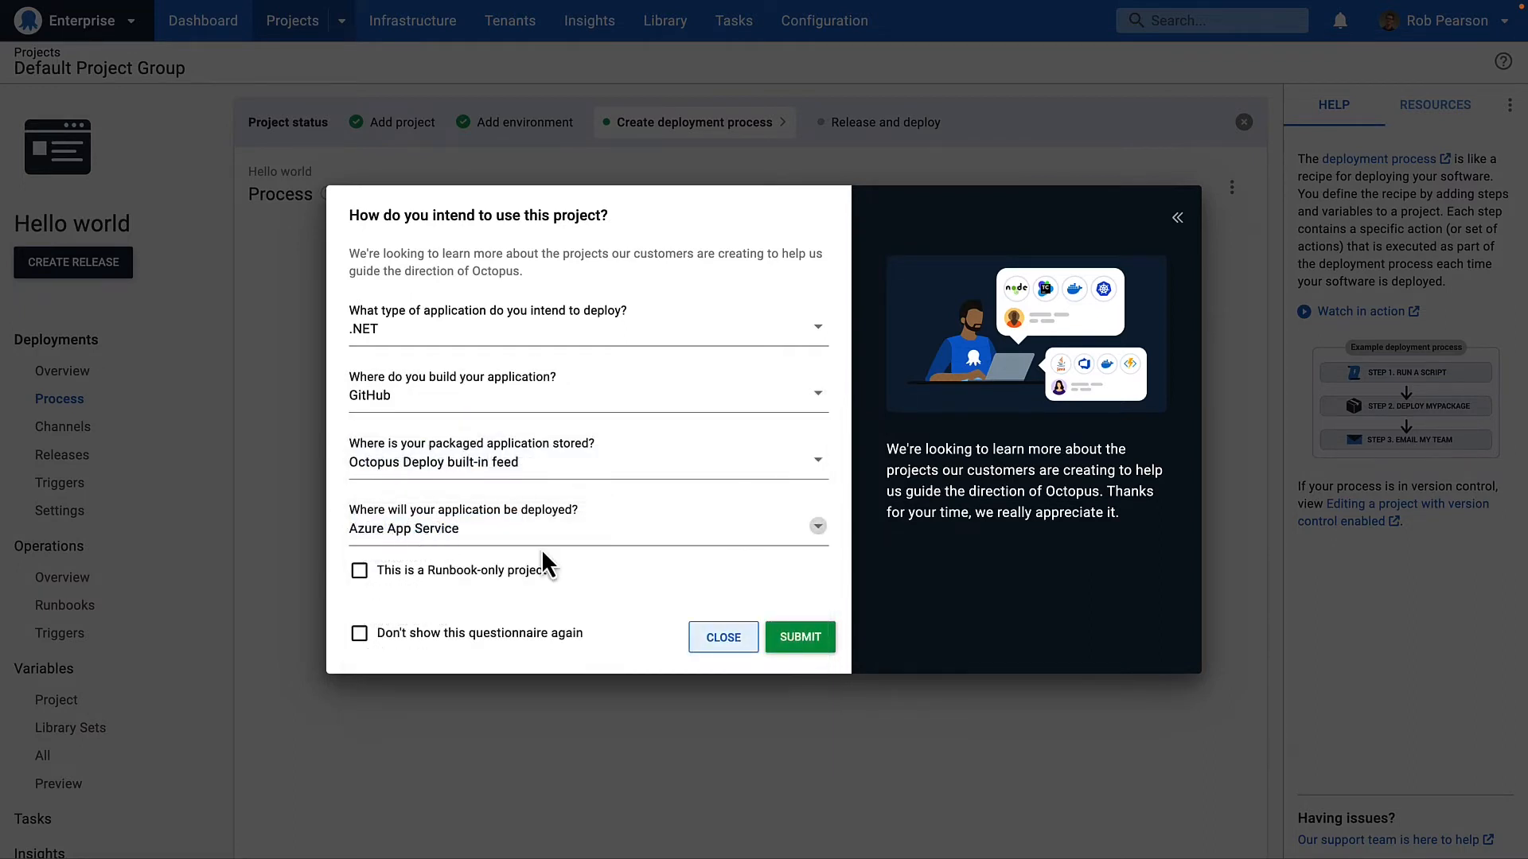
{"action": "left_click", "coordinate": [794, 644]}
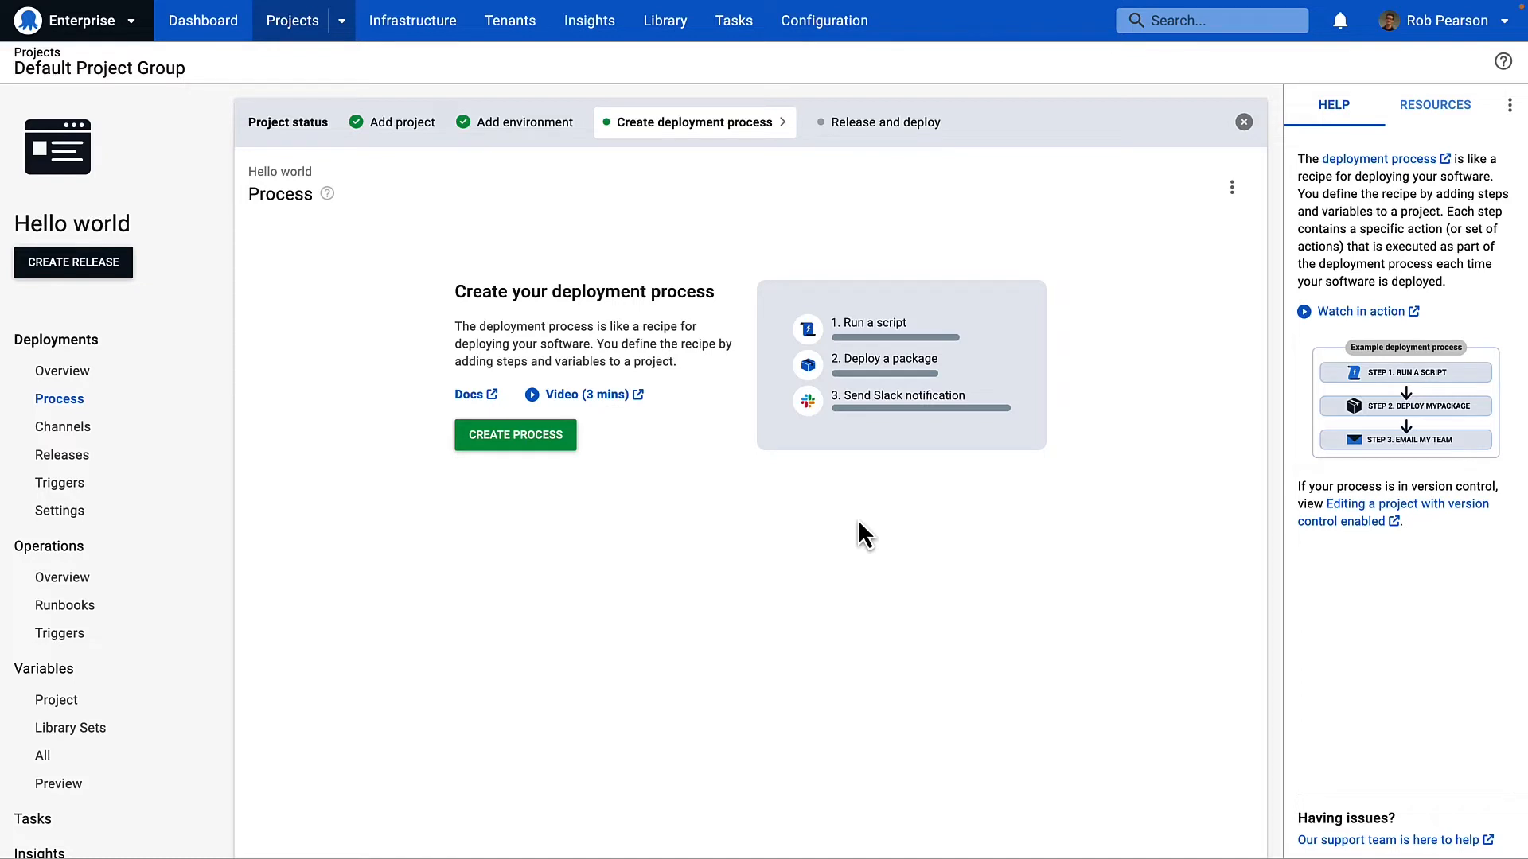
Step: Create the project's deployment process and add a Run a Script step from the script templates
{"action": "left_click", "coordinate": [515, 436]}
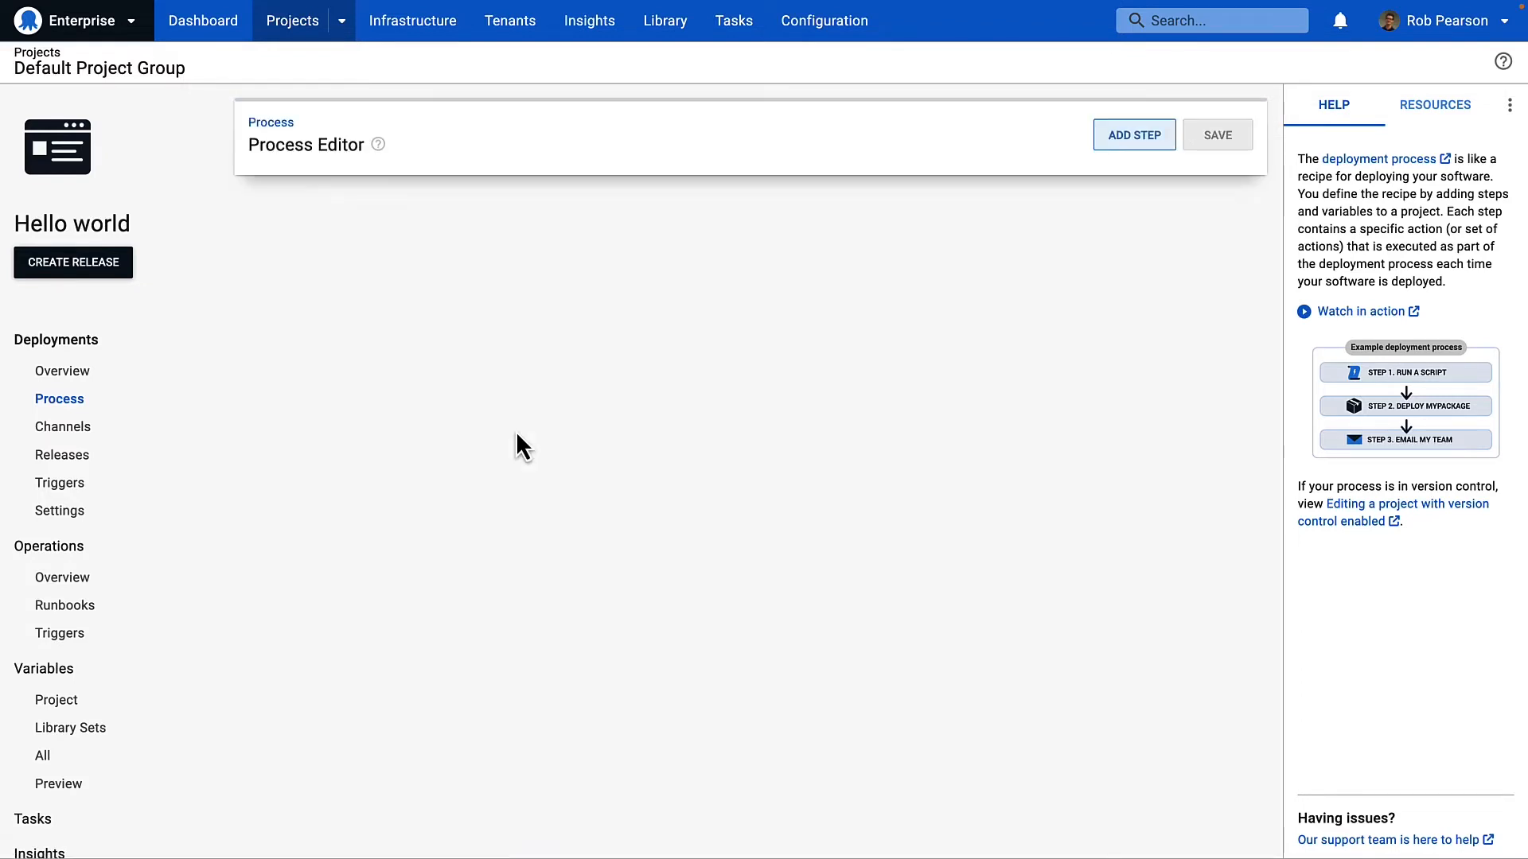
{"action": "left_click", "coordinate": [304, 446]}
{"action": "scroll", "coordinate": [883, 445], "scroll_direction": "down", "scroll_amount": 4}
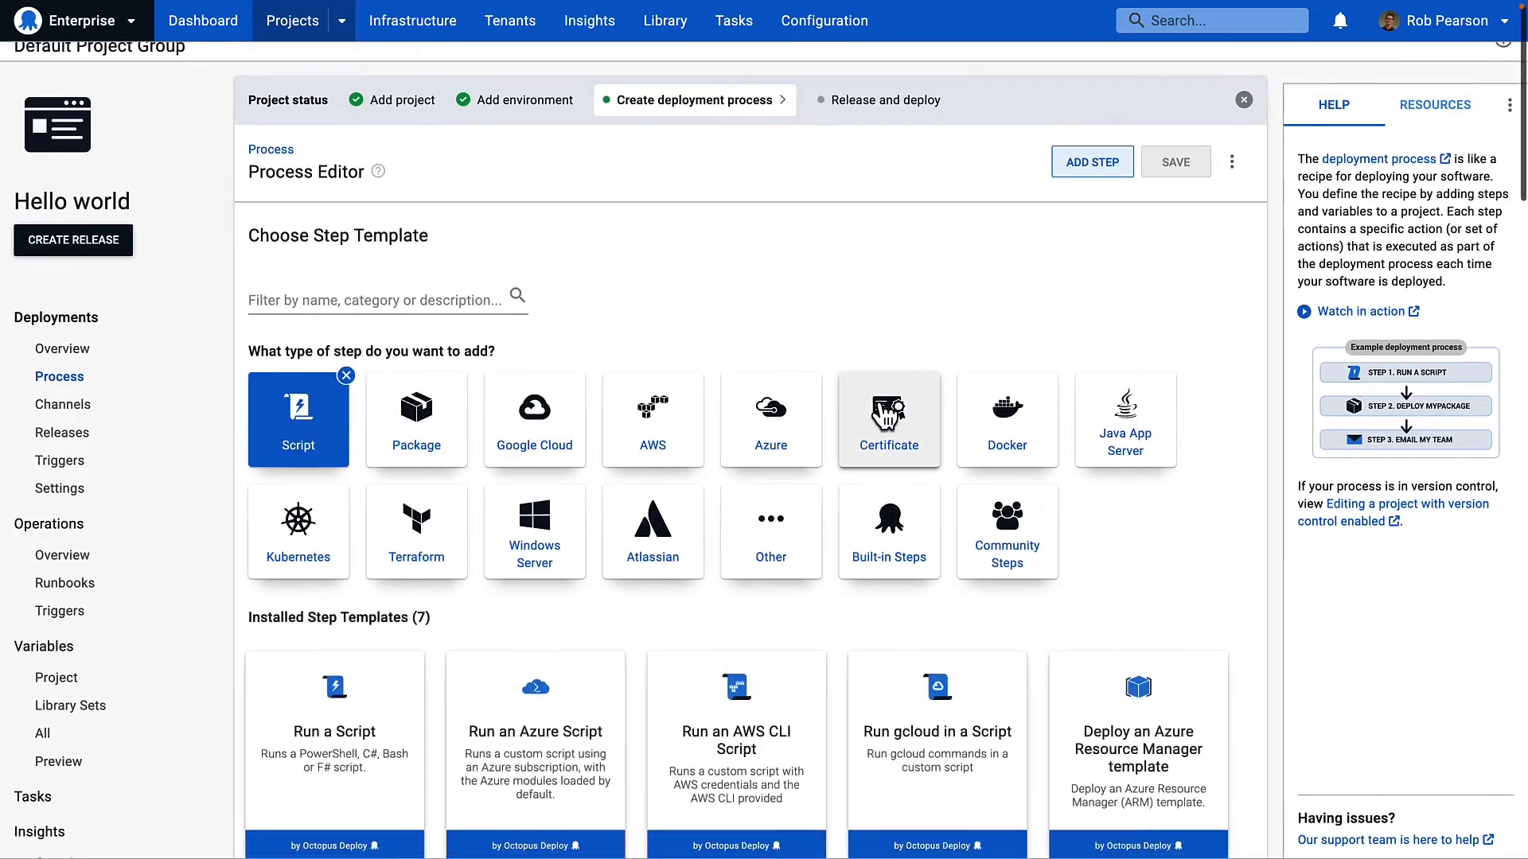
{"action": "scroll", "coordinate": [881, 409], "scroll_direction": "down", "scroll_amount": 1}
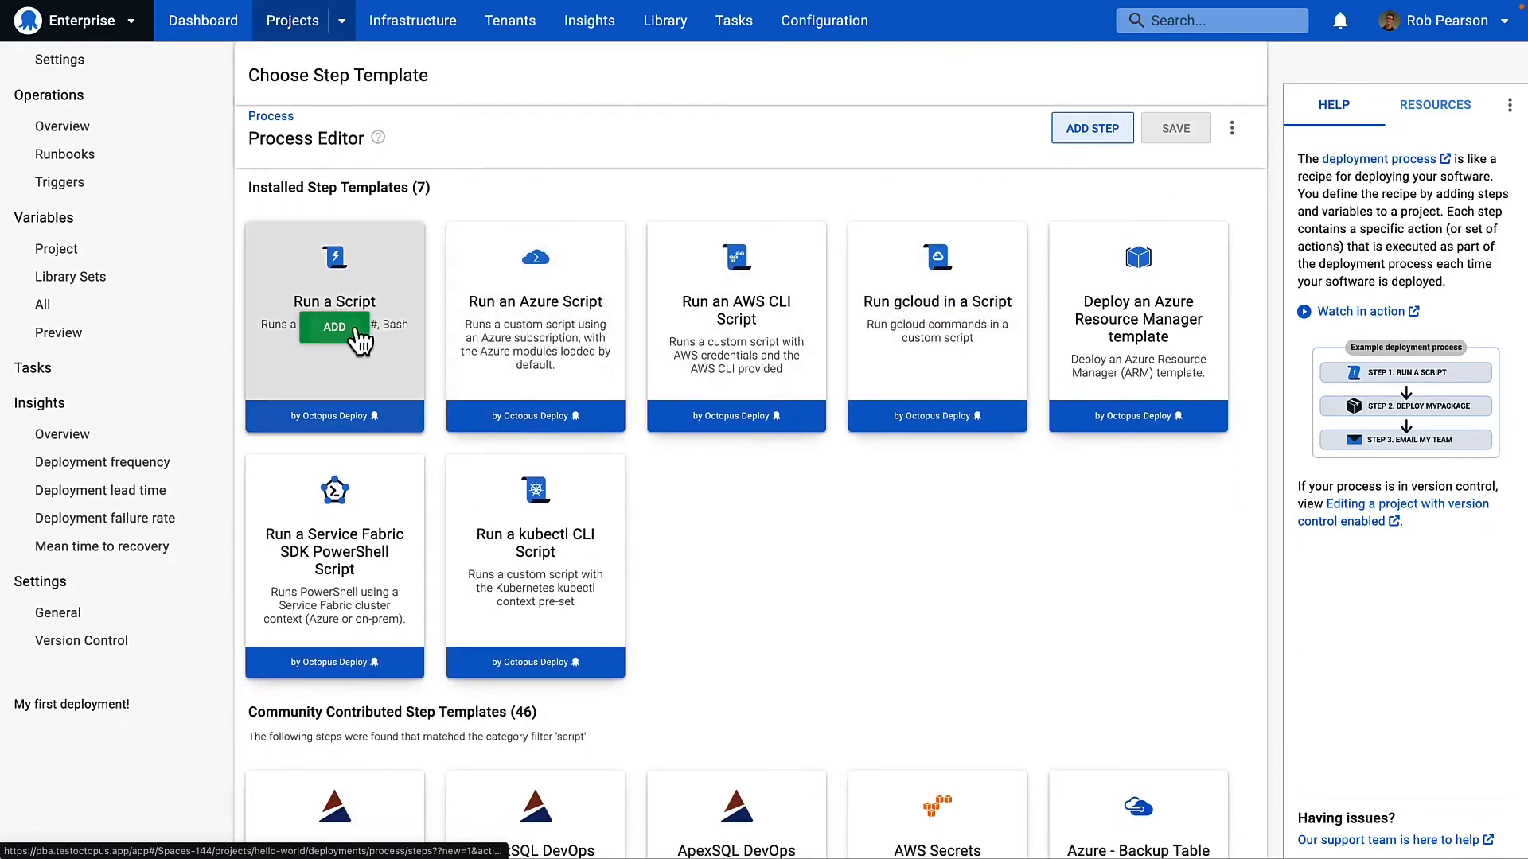
{"action": "left_click", "coordinate": [334, 327]}
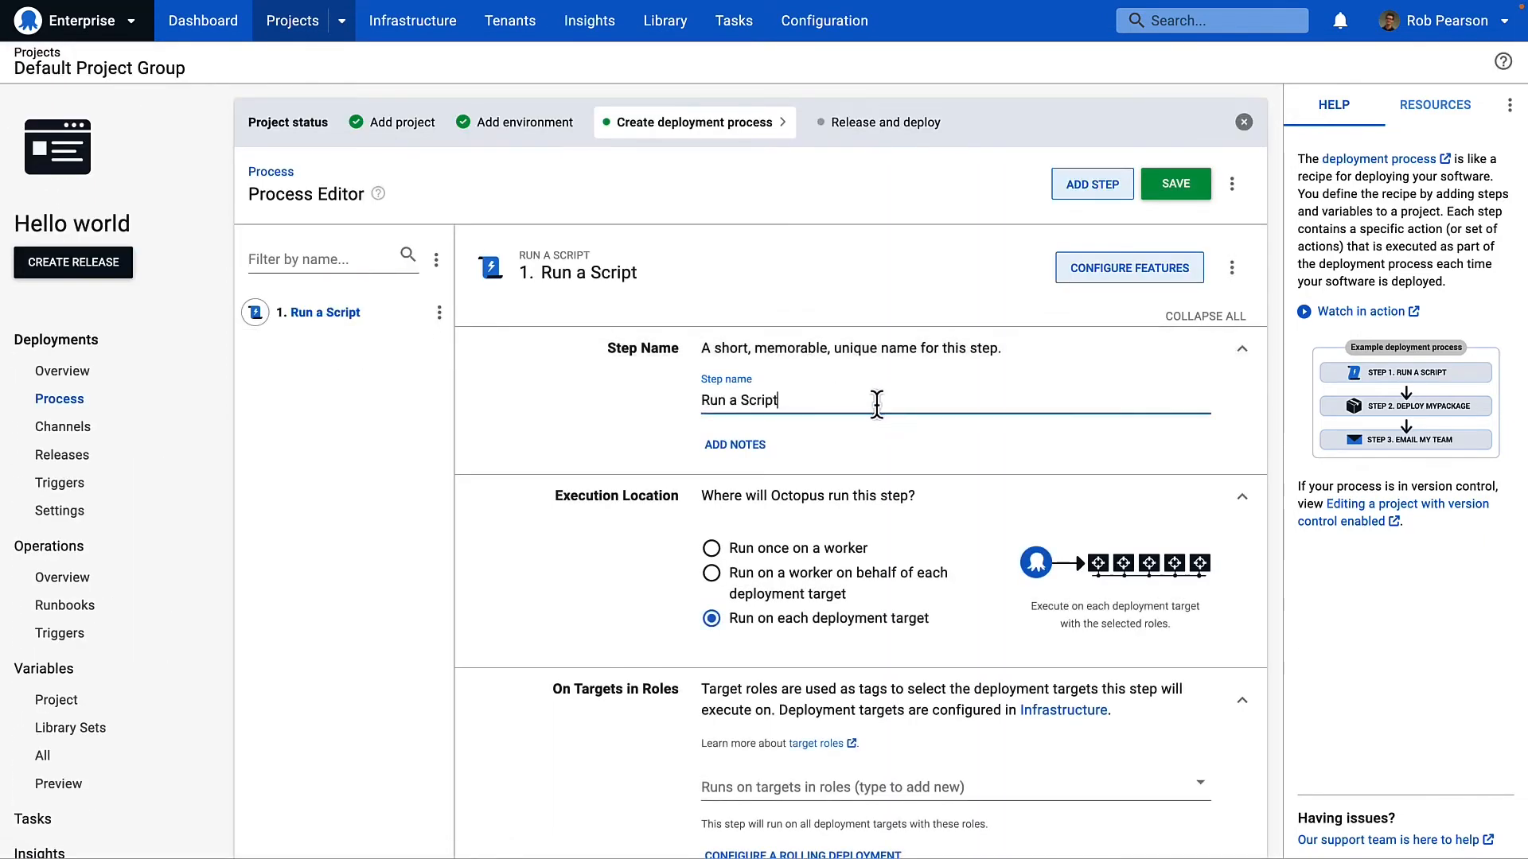
Step: Name the script step "Hello world" and set it to run once on a worker from the Hosted Ubuntu pool
{"action": "triple_click", "coordinate": [876, 403]}
{"action": "type", "text": "Hello world"}
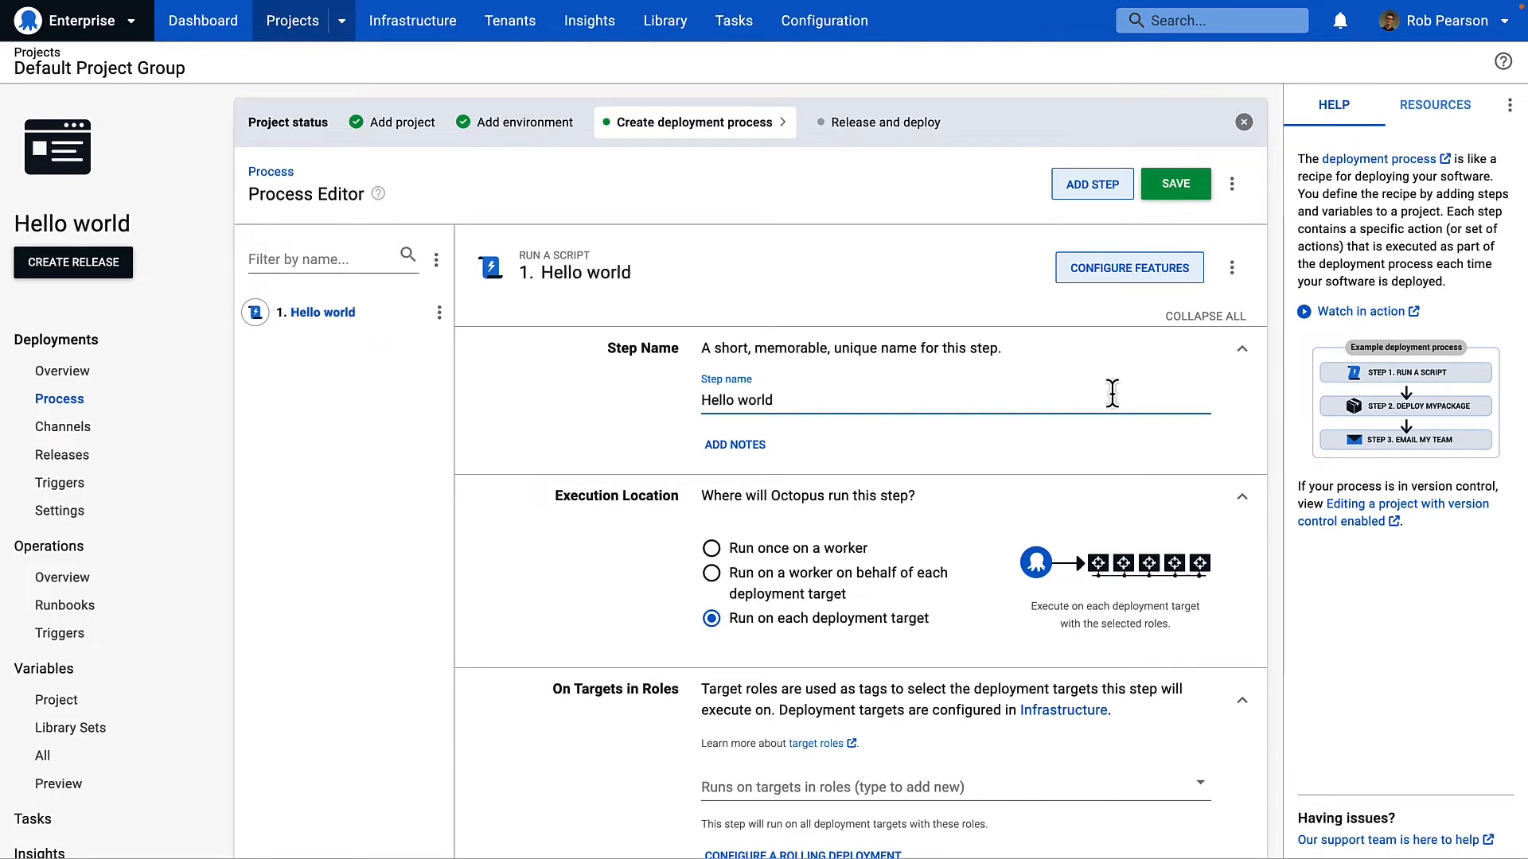
{"action": "left_click", "coordinate": [842, 555]}
{"action": "scroll", "coordinate": [1113, 439], "scroll_direction": "down", "scroll_amount": 4}
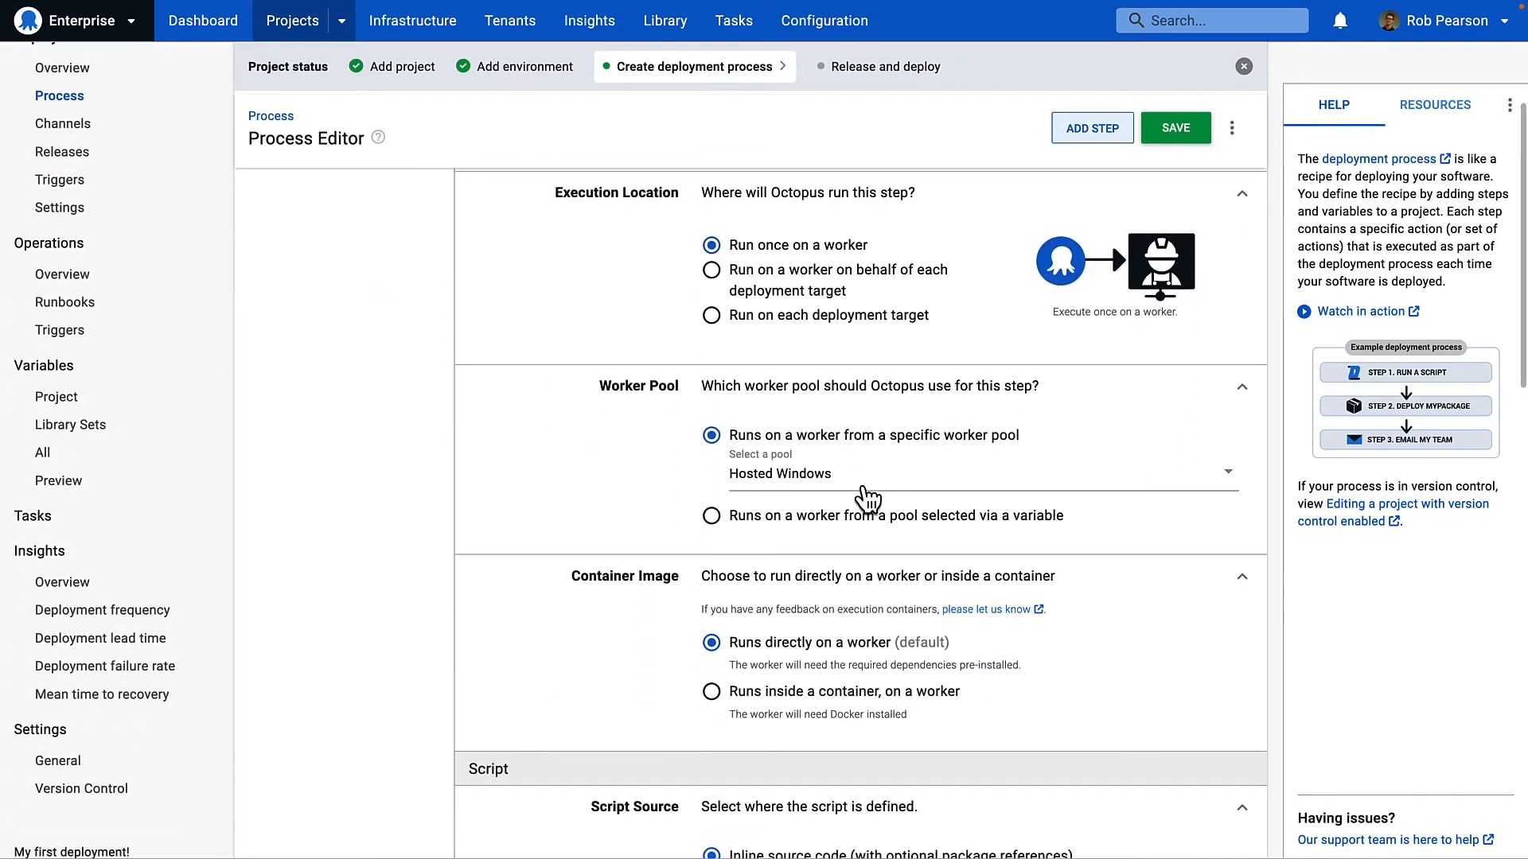
{"action": "left_click", "coordinate": [844, 489]}
{"action": "left_click", "coordinate": [843, 503]}
Step: Set the inline script language to Bash, enter echo "Hello world!" as the script body, and save the process
{"action": "scroll", "coordinate": [1146, 498], "scroll_direction": "down", "scroll_amount": 8}
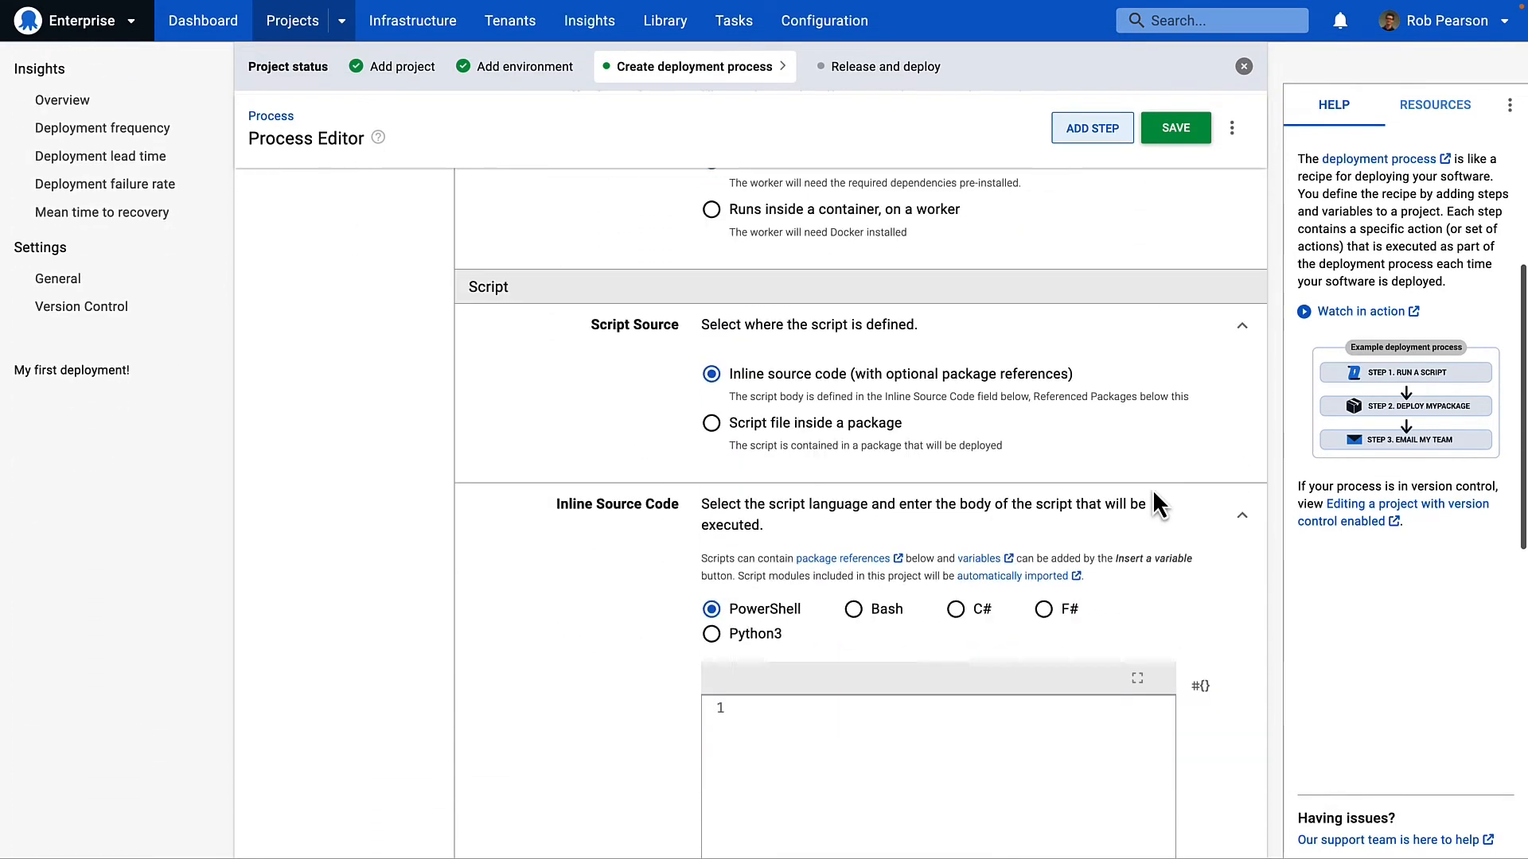
{"action": "scroll", "coordinate": [1071, 491], "scroll_direction": "down", "scroll_amount": 2}
{"action": "left_click", "coordinate": [853, 316]}
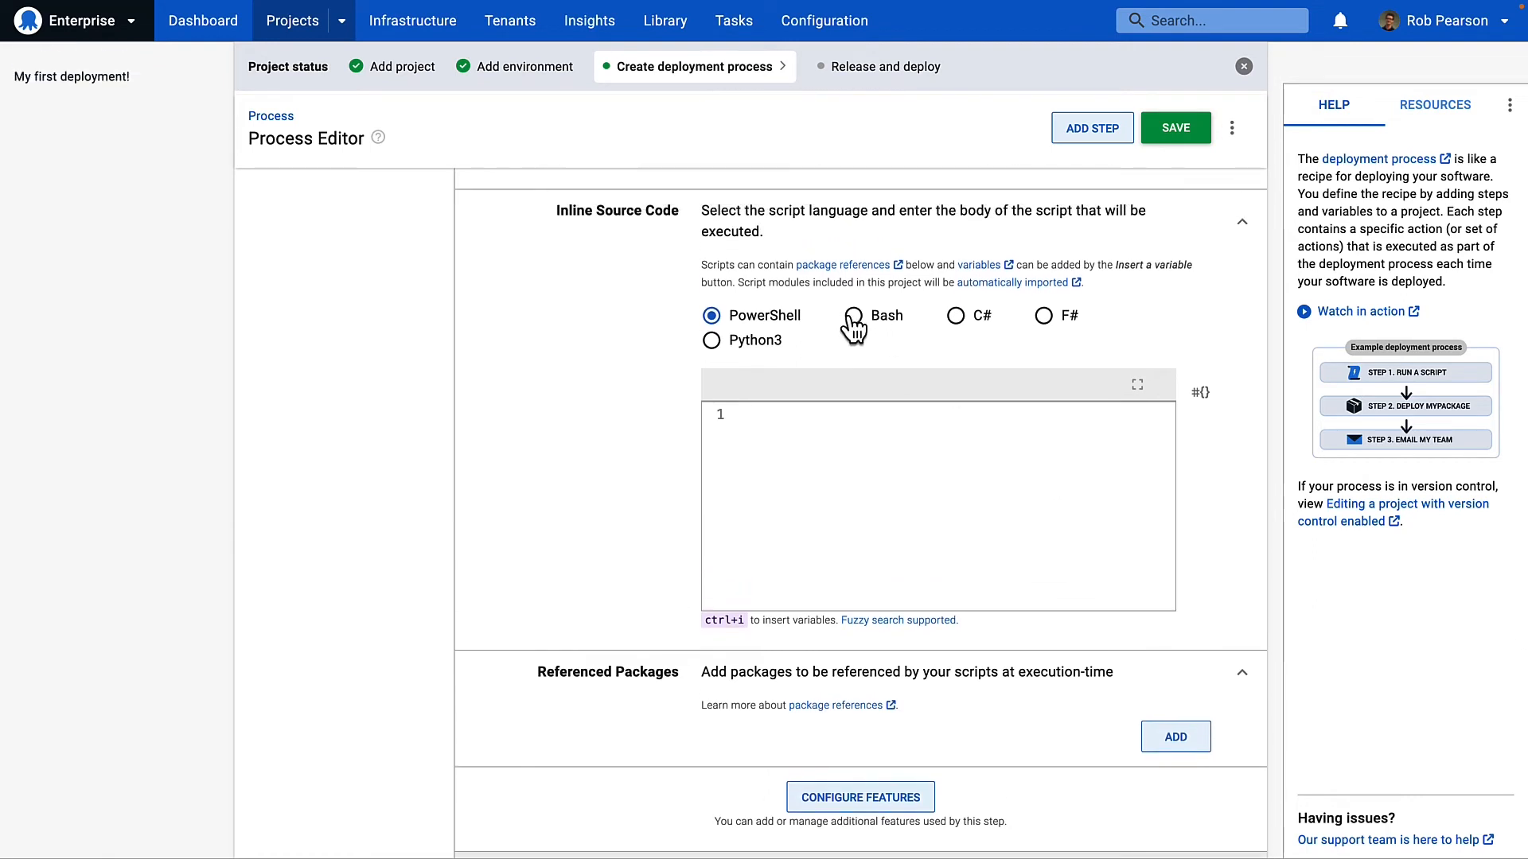
{"action": "left_click", "coordinate": [843, 446]}
{"action": "type", "text": "echo \"Hel"}
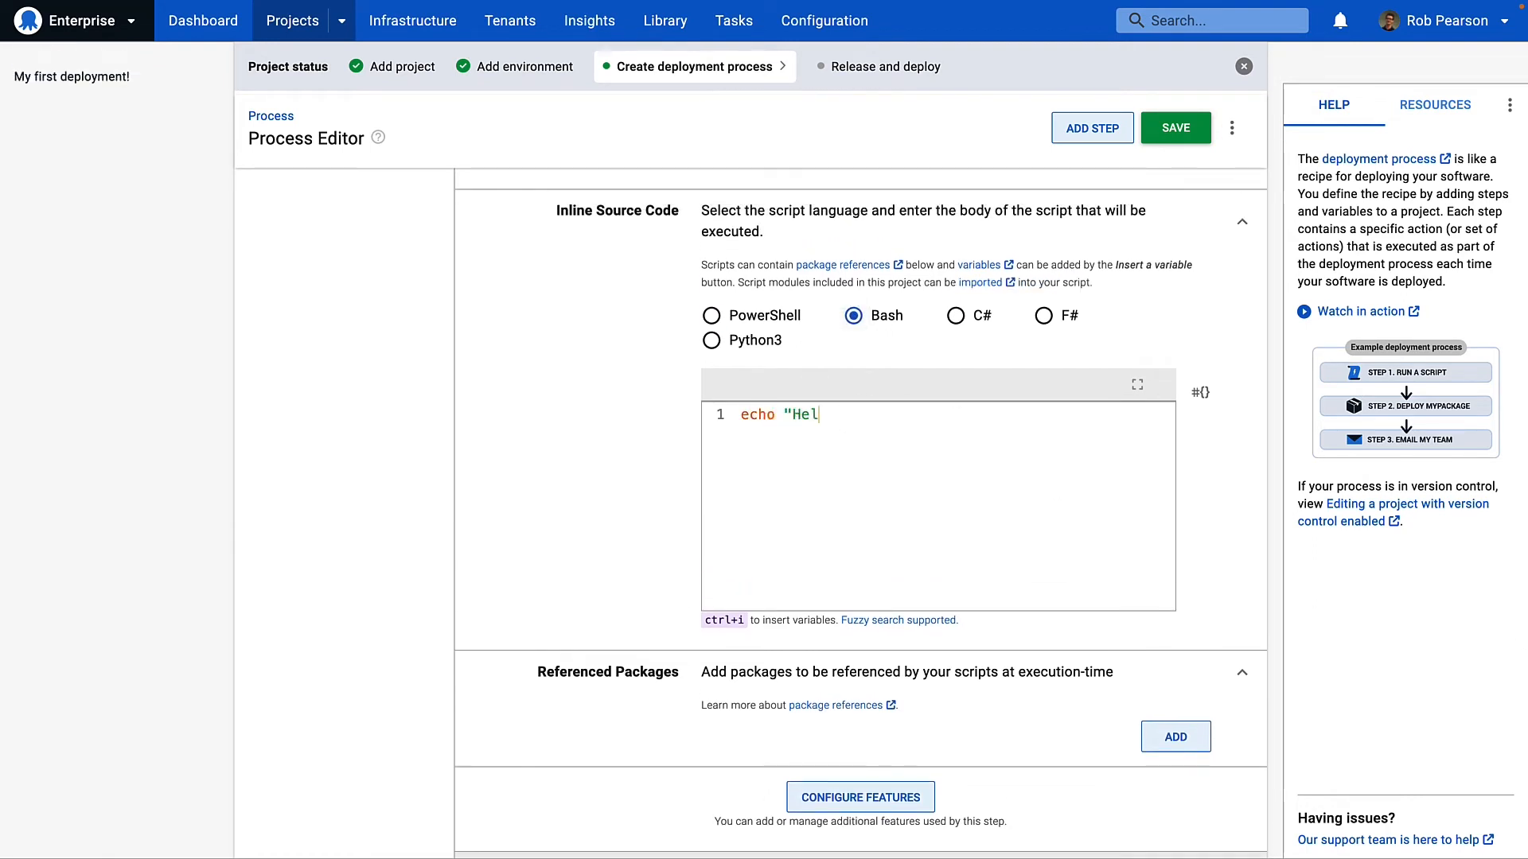
{"action": "type", "text": "lo world!\""}
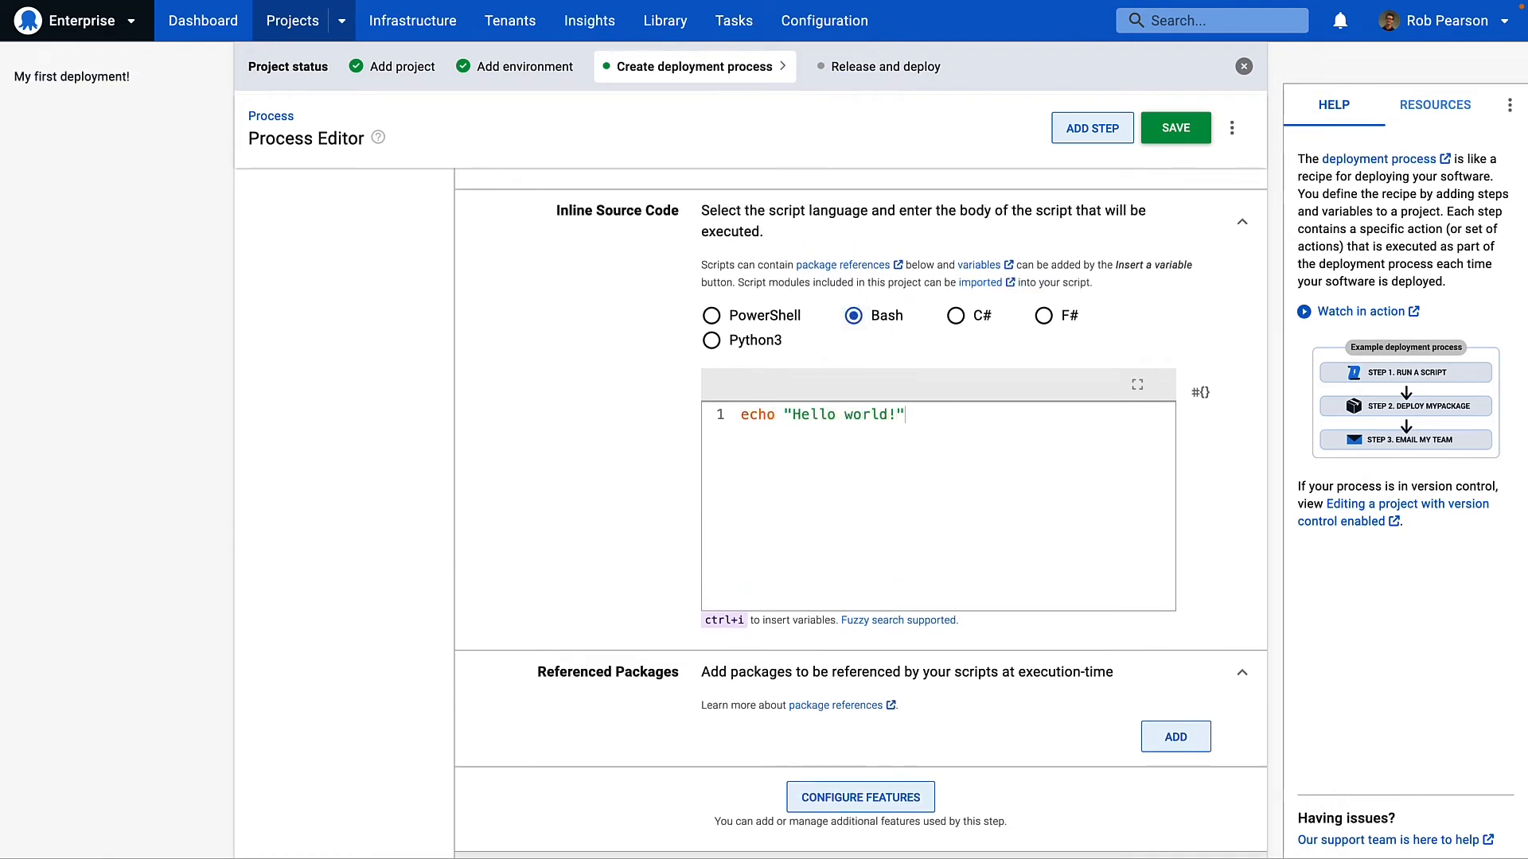
{"action": "left_click", "coordinate": [1173, 129]}
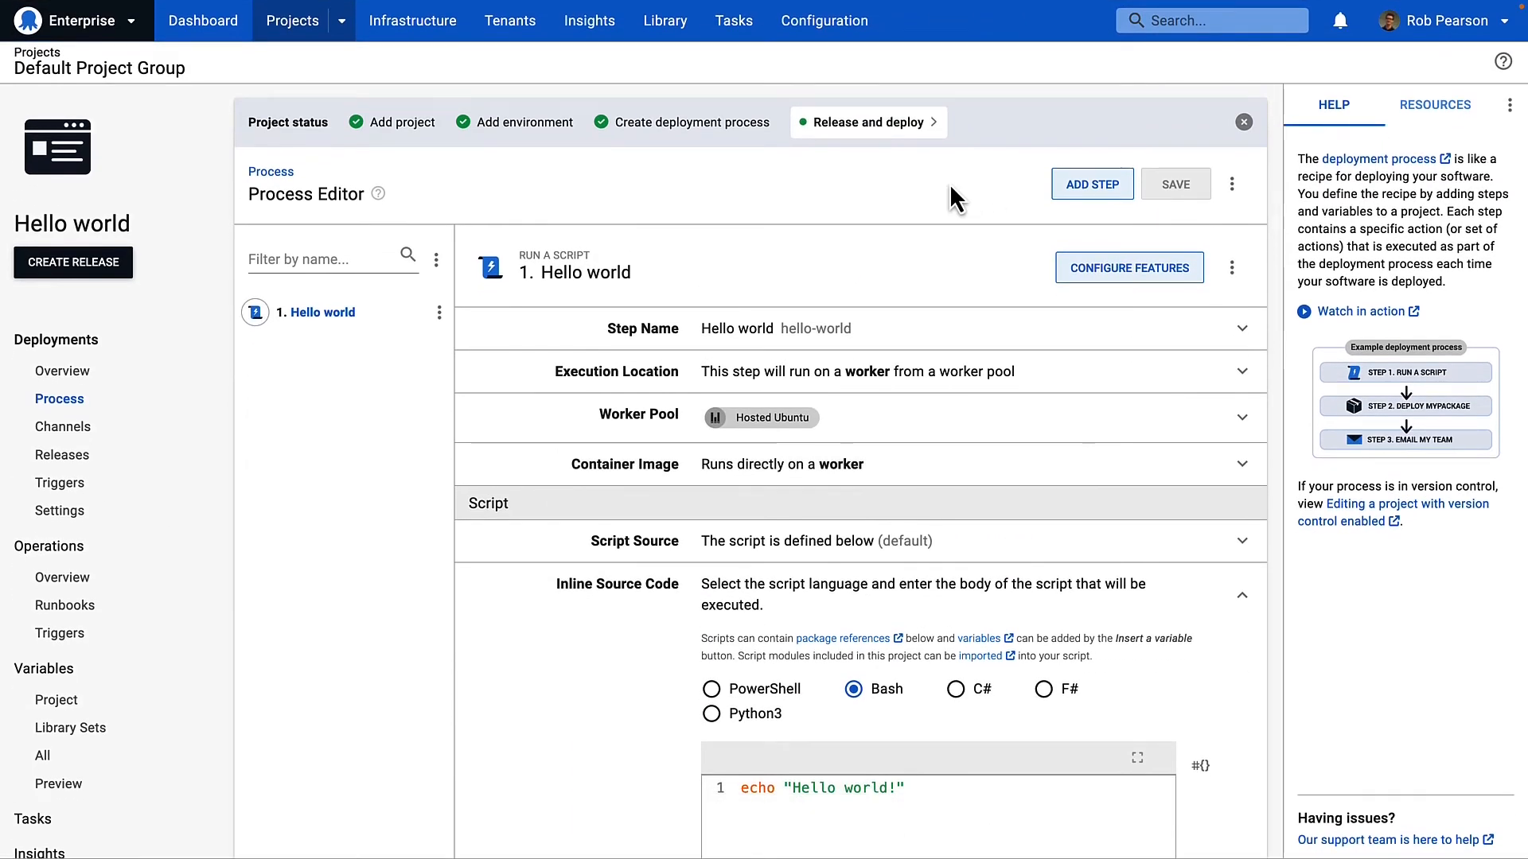
Step: Create a release of the Hello world project with the version number 2022.1.1
{"action": "left_click", "coordinate": [859, 137]}
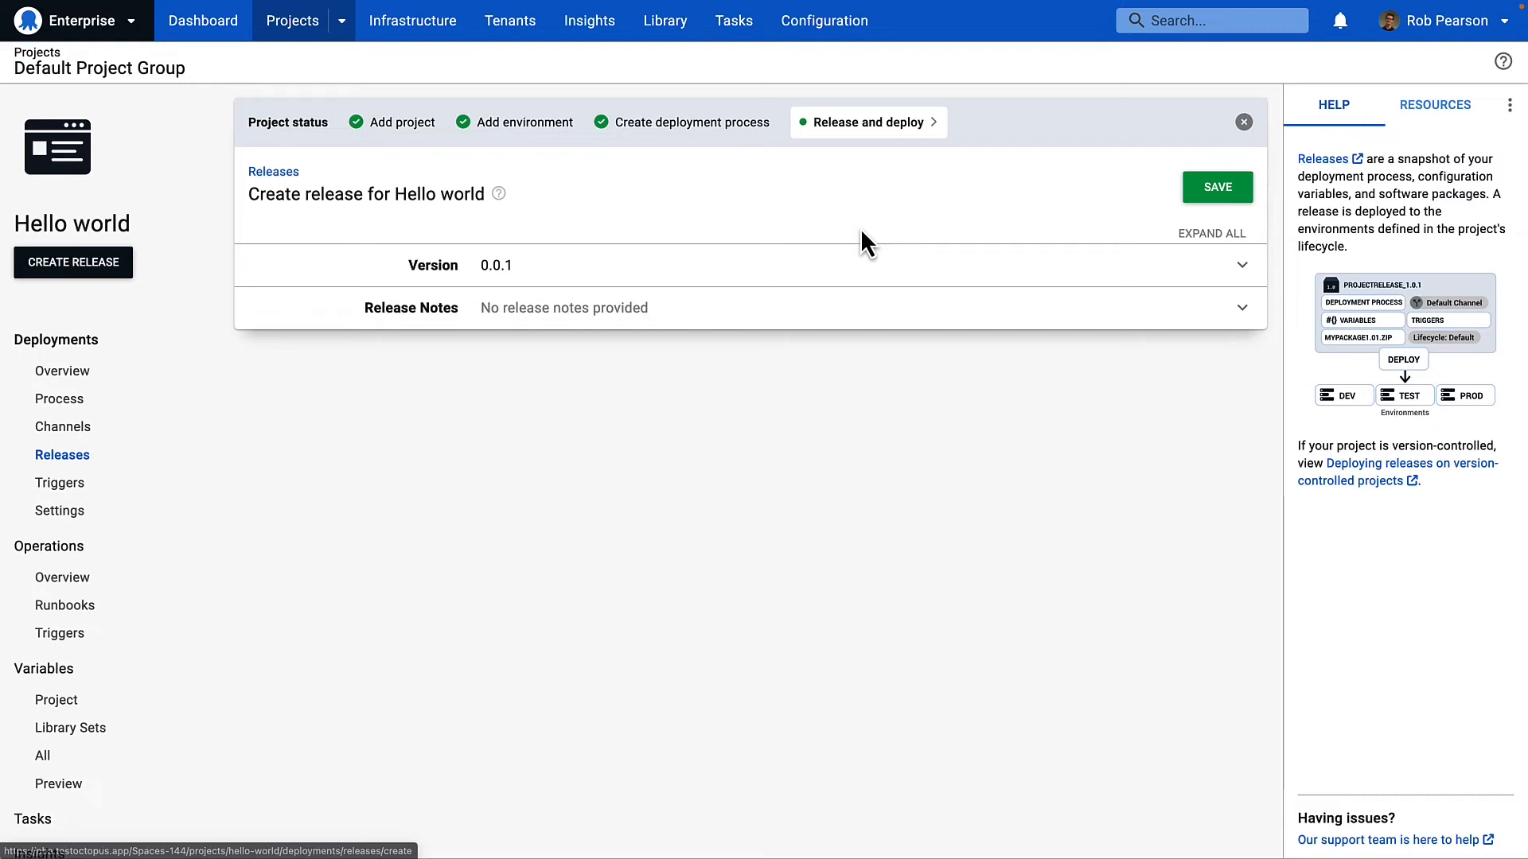
{"action": "left_click", "coordinate": [683, 275]}
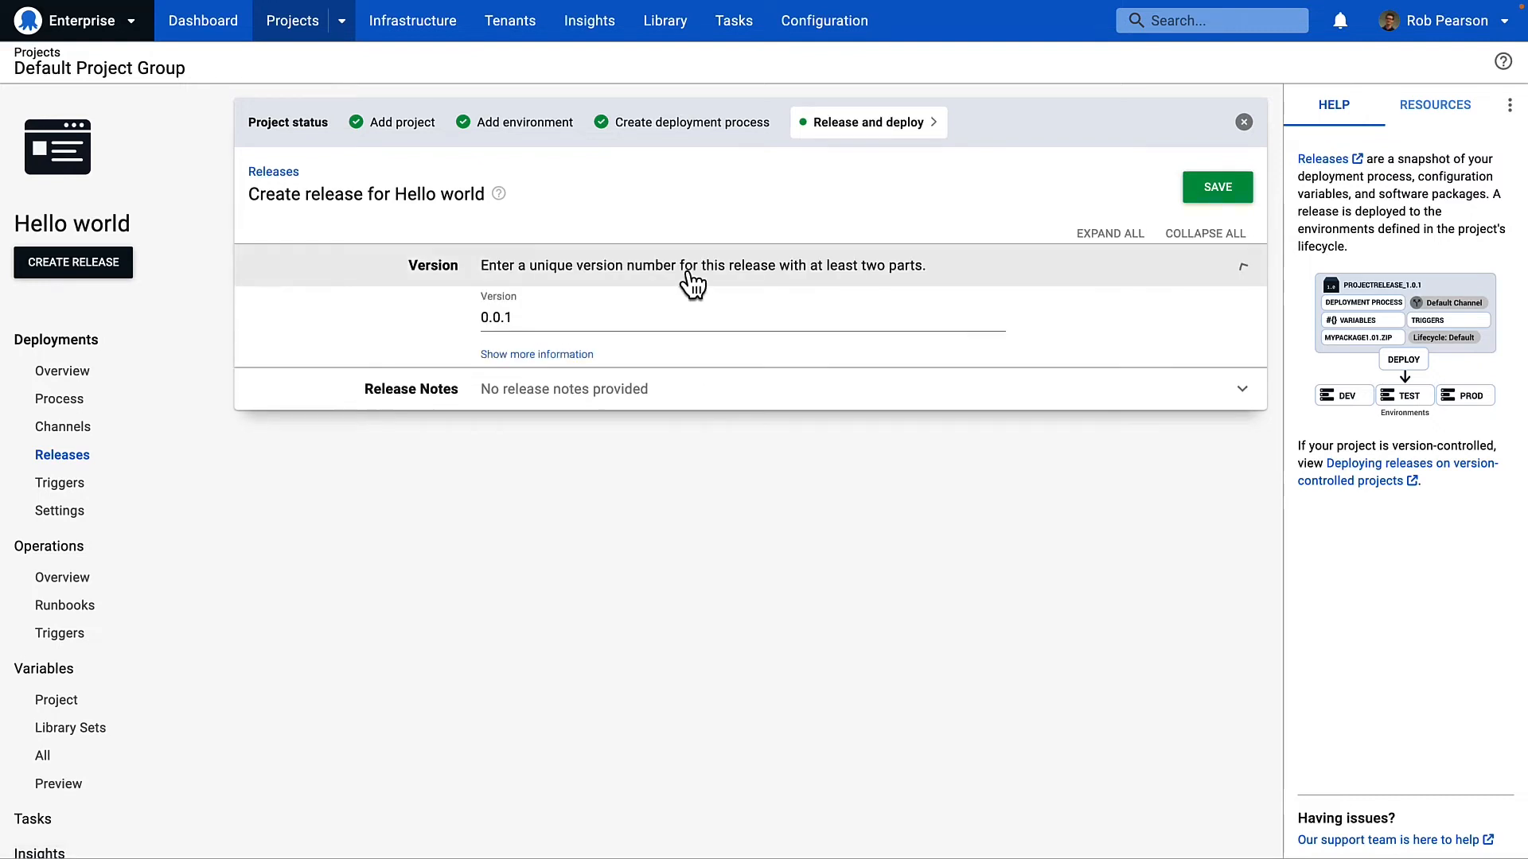
{"action": "left_click", "coordinate": [570, 323]}
{"action": "key", "text": "ctrl+a"}
{"action": "type", "text": "2"}
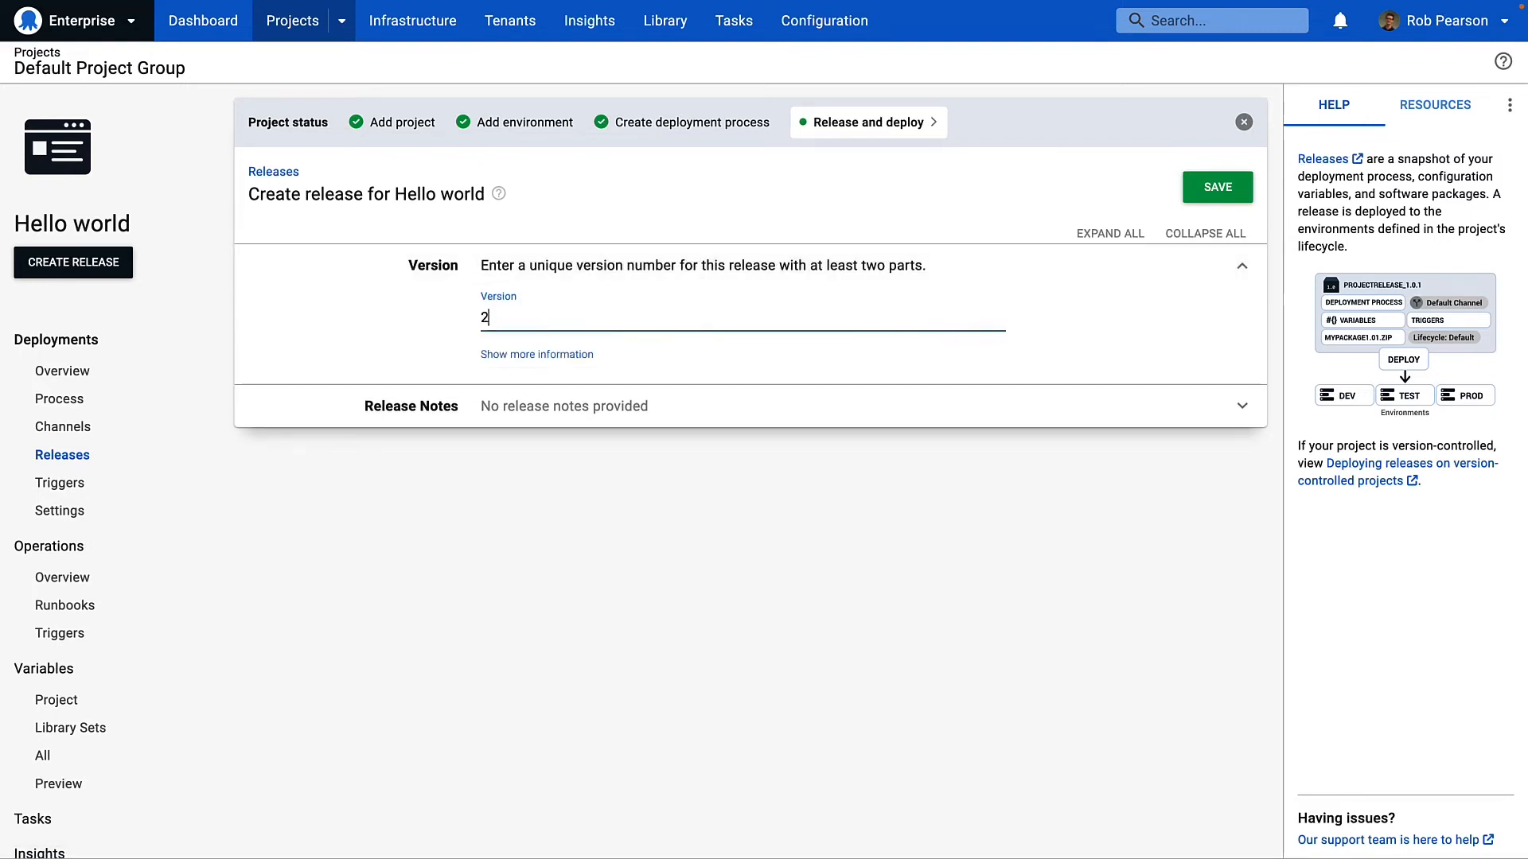
{"action": "type", "text": "022.1.1"}
{"action": "left_click", "coordinate": [1215, 187]}
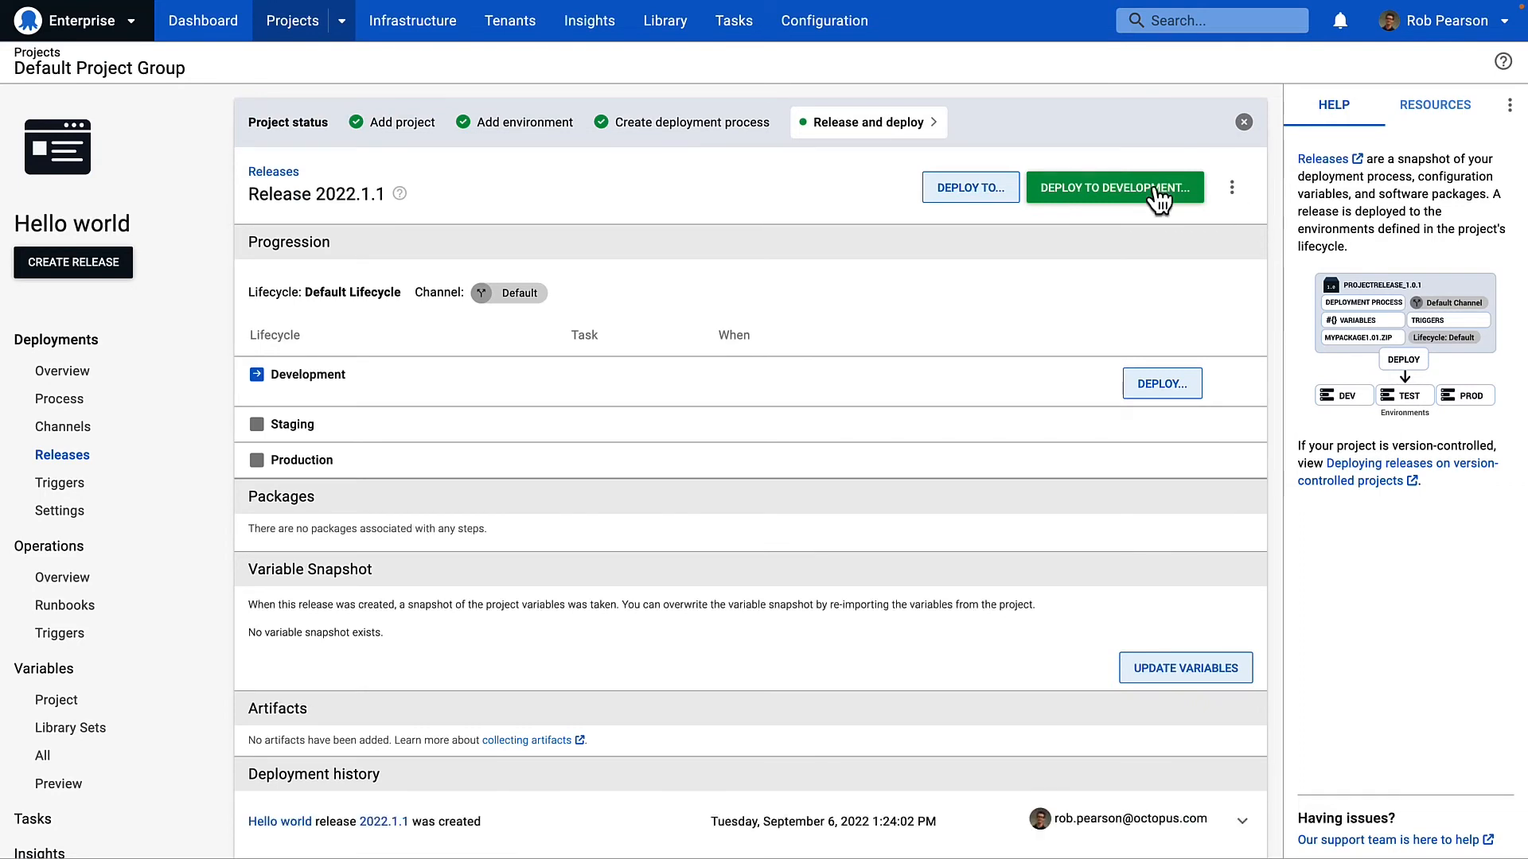
Step: Deploy release 2022.1.1 to the Development environment and view the deployment's task log
{"action": "left_click", "coordinate": [1117, 199]}
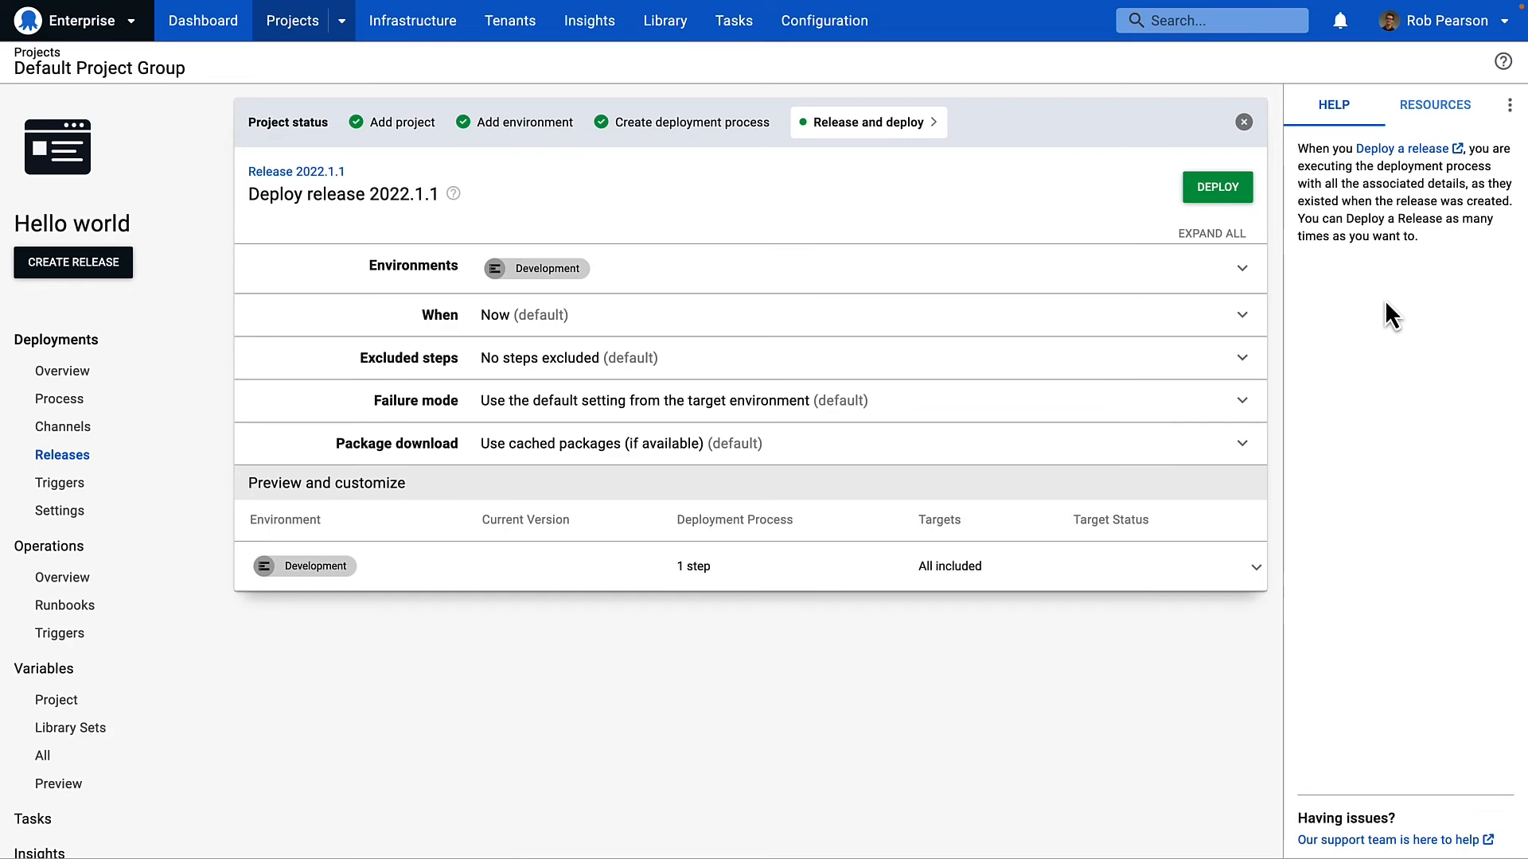
{"action": "left_click", "coordinate": [1214, 189]}
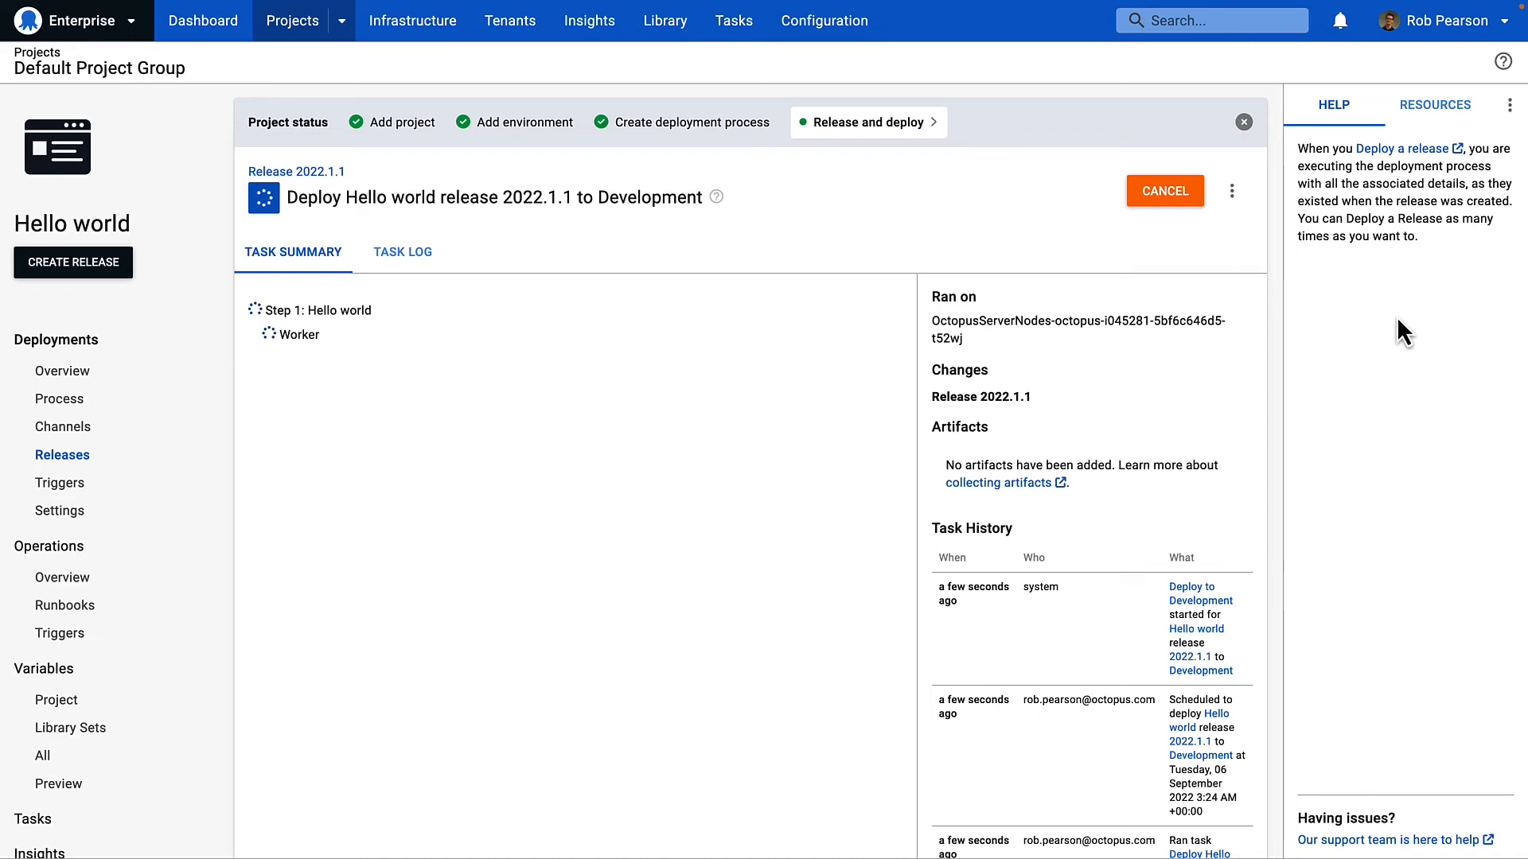
{"action": "left_click", "coordinate": [402, 253]}
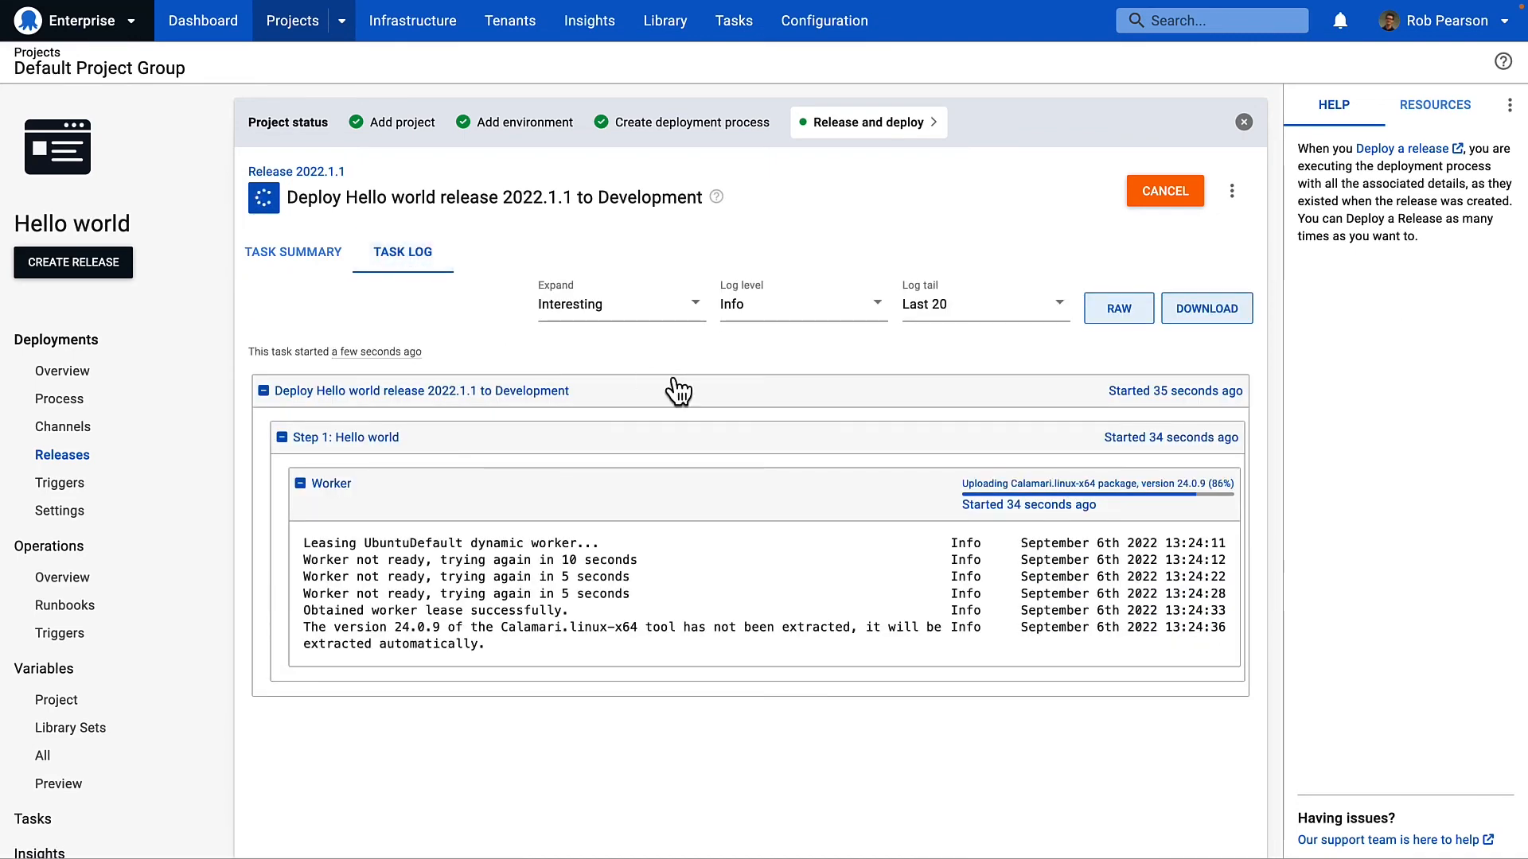